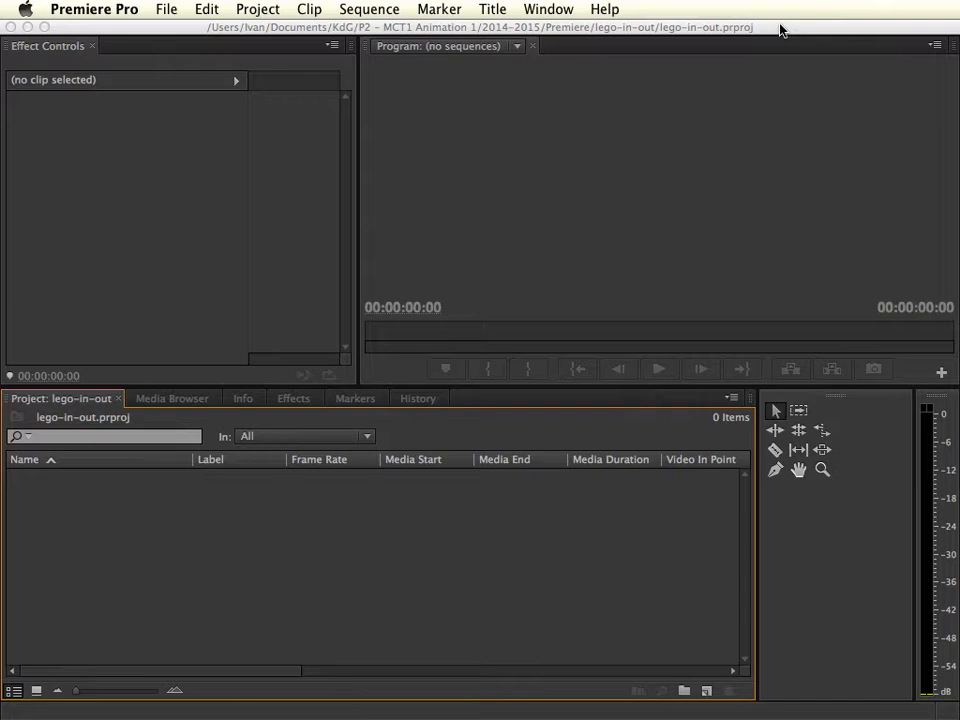
Import the PNG frames in the lego-in-out-sequence folder as an image sequence starting from lego-in-out-000.png.
left_click(198, 242)
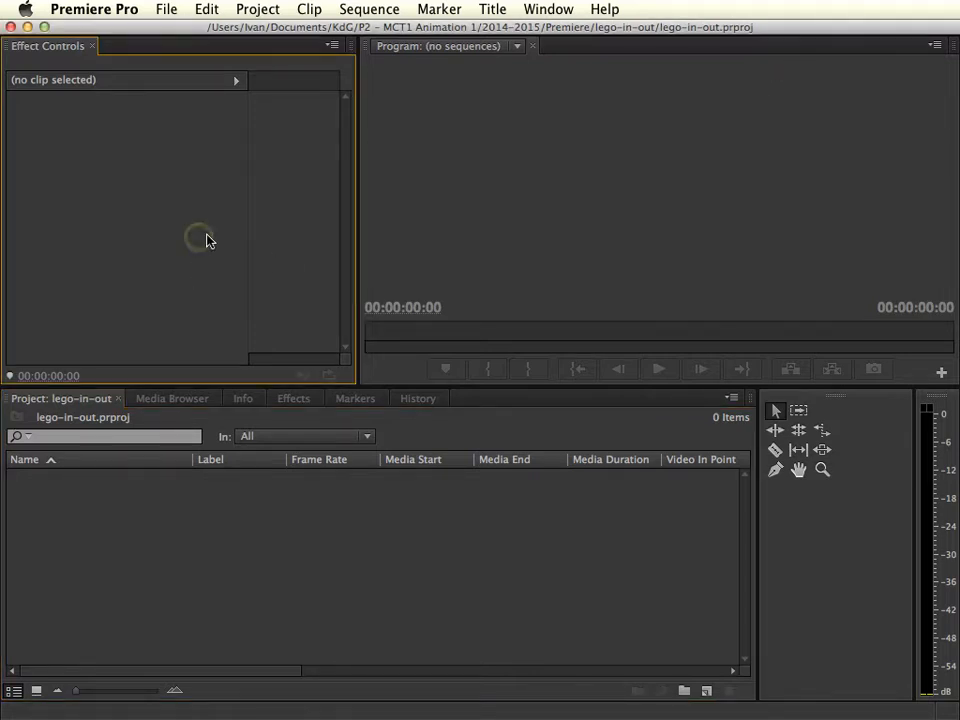
left_click(167, 10)
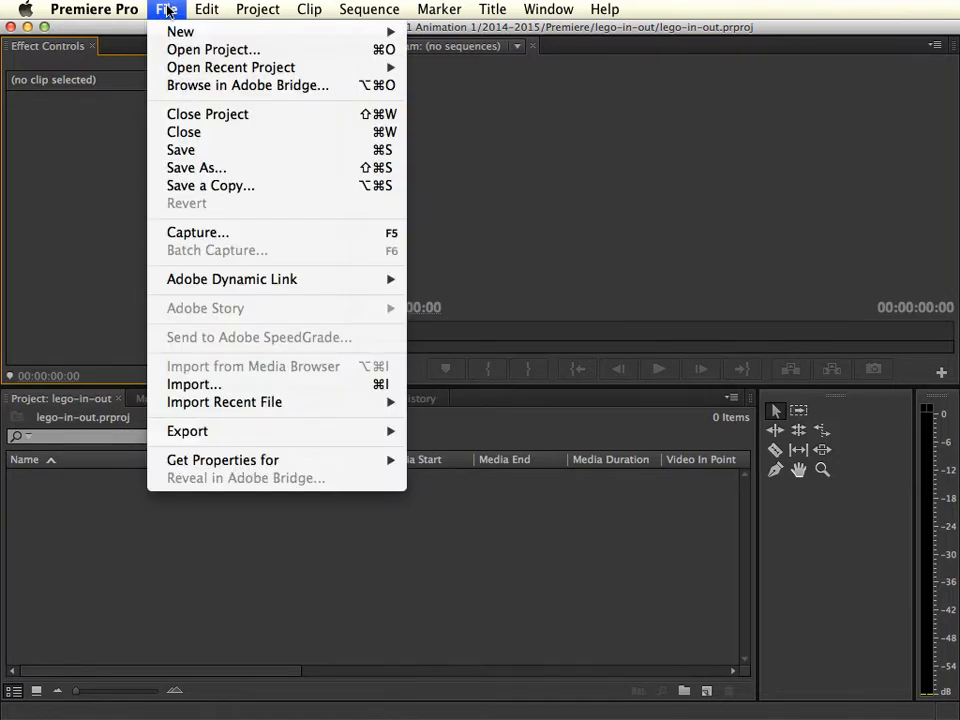
left_click(329, 386)
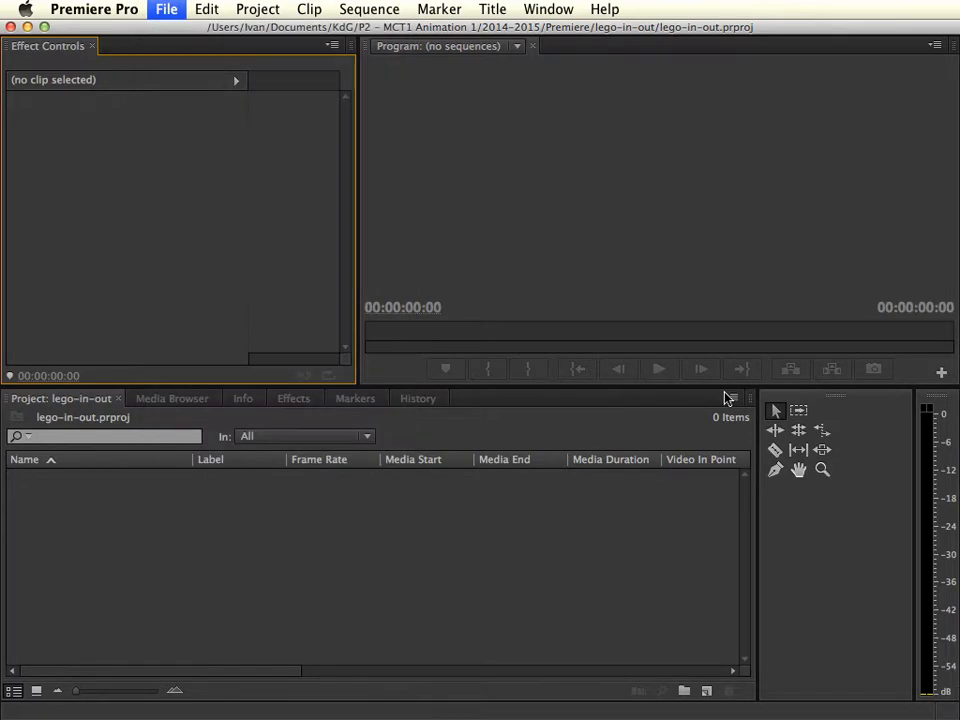
left_click_drag(541, 175, 519, 172)
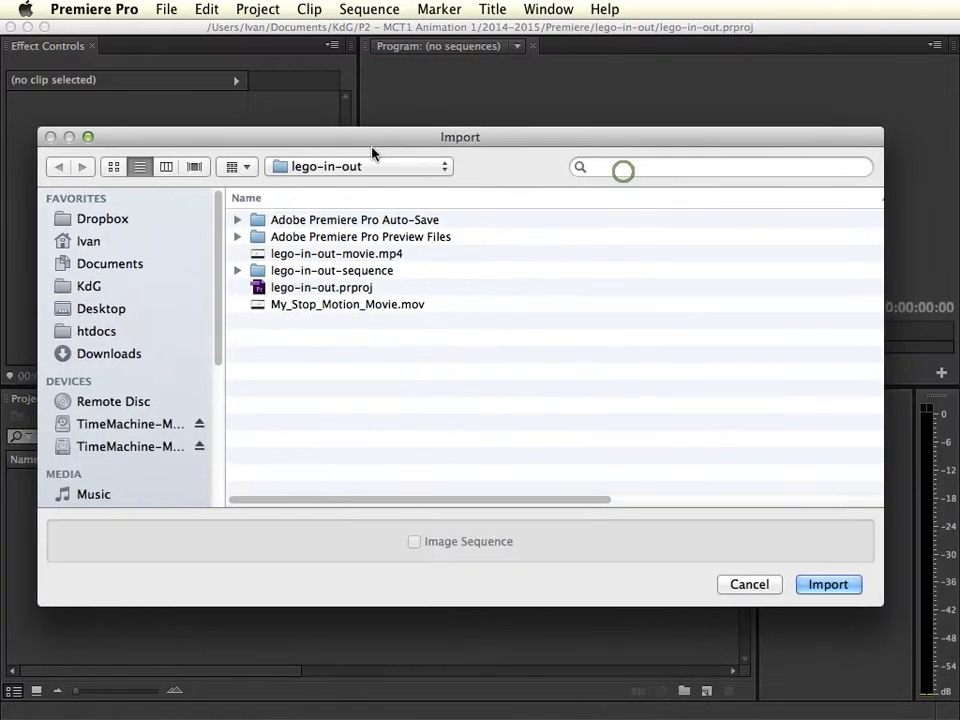
double_click(371, 276)
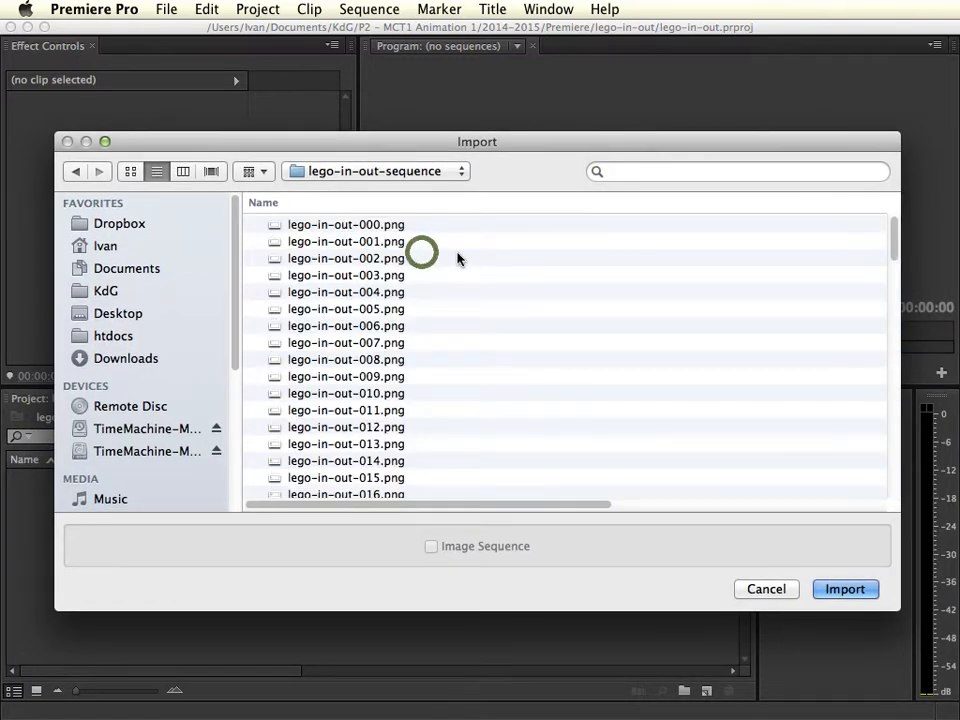
left_click(381, 226)
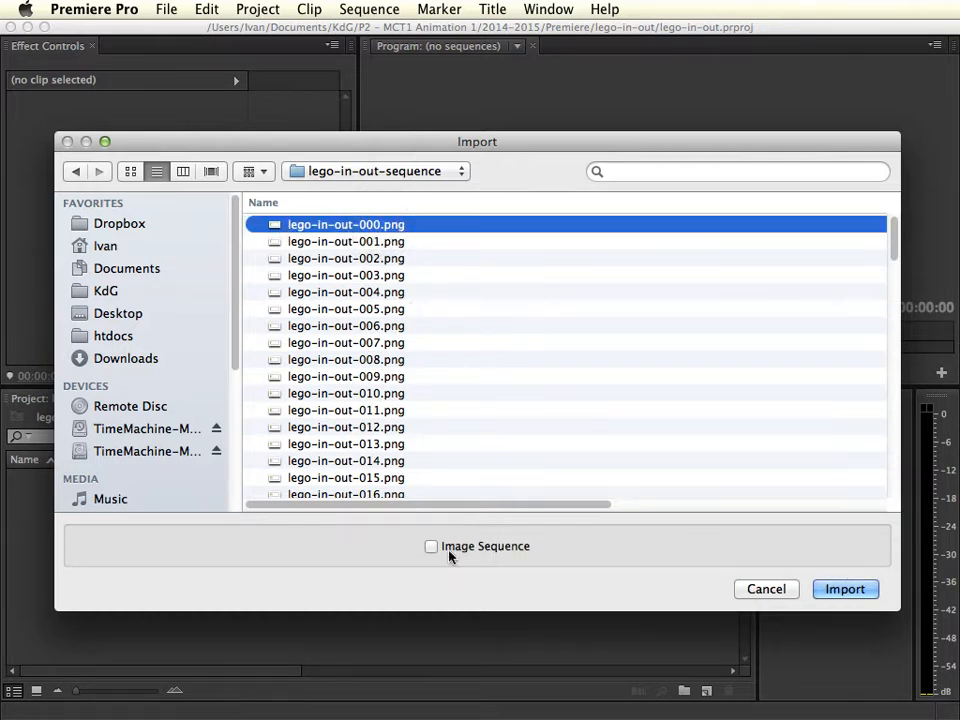
left_click(477, 546)
left_click(483, 550)
left_click(853, 592)
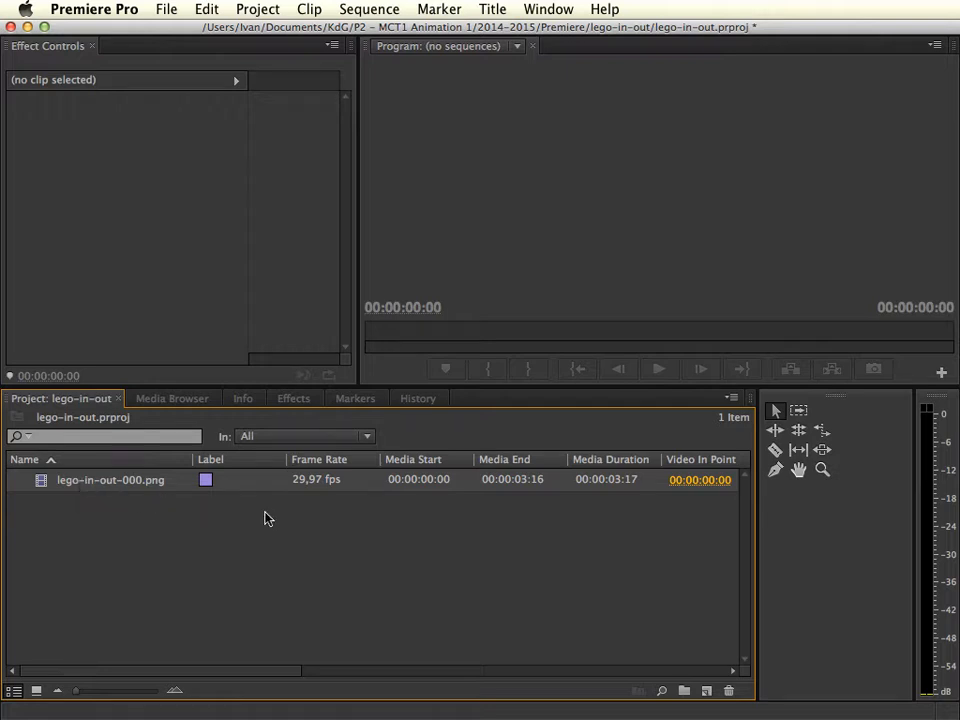
Enlarge the project panel and create a new sequence from the imported lego-in-out-000.png clip.
right_click(116, 485)
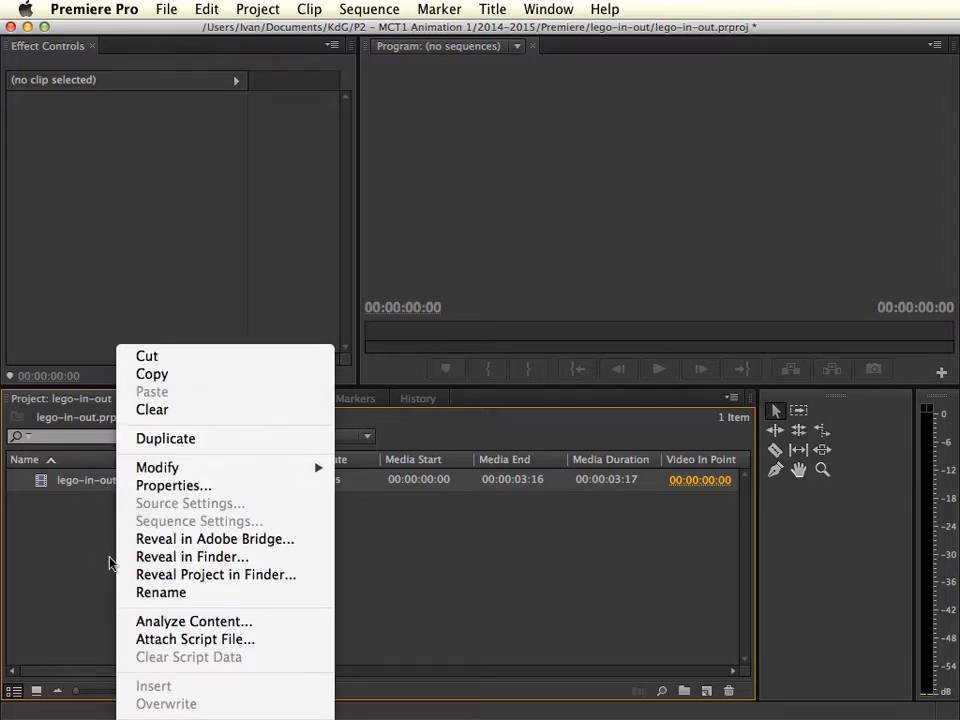
left_click(92, 495)
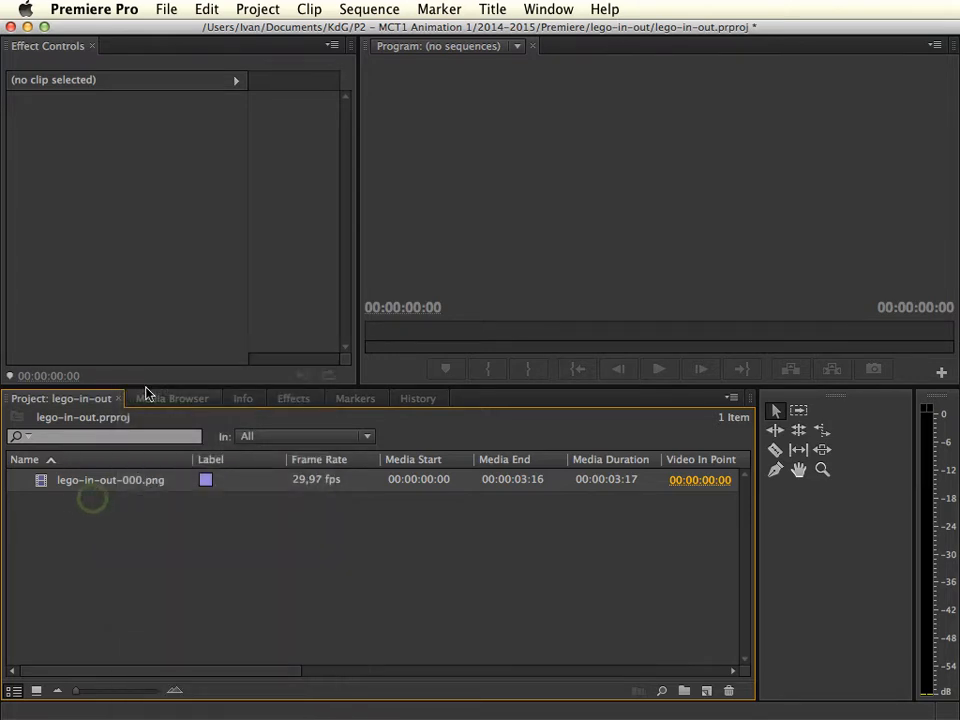
left_click_drag(129, 388, 145, 237)
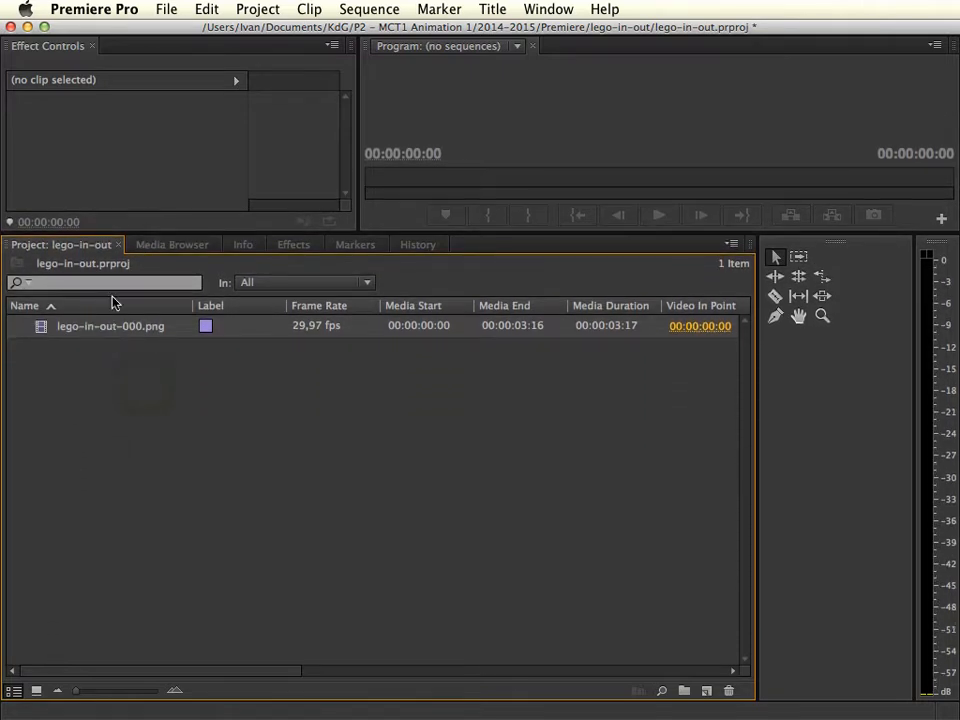
right_click(82, 332)
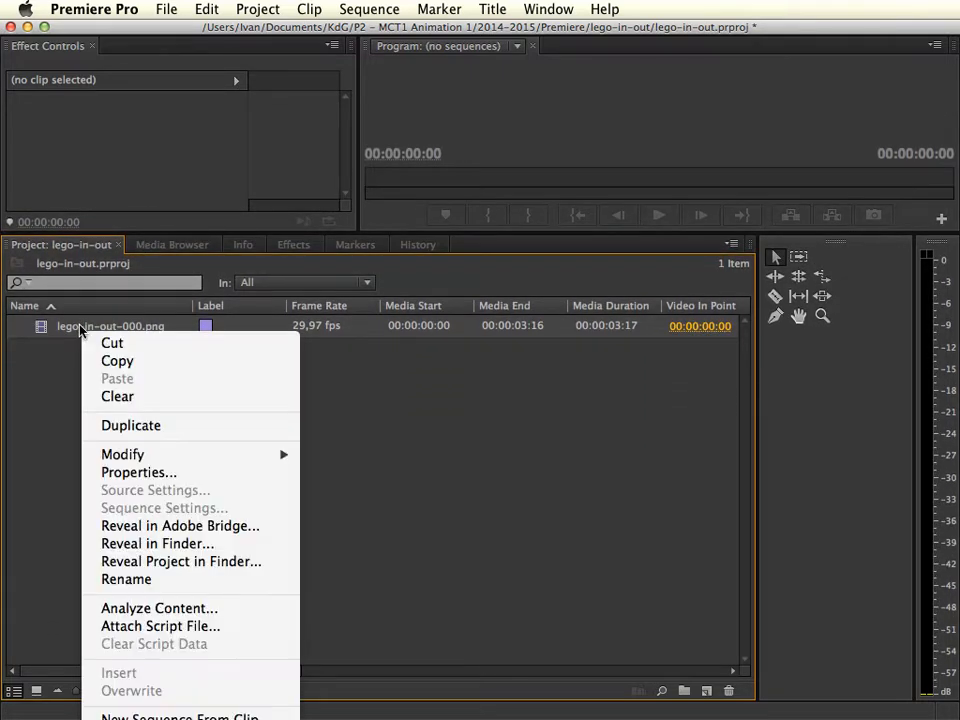
left_click(72, 377)
left_click_drag(142, 237, 147, 127)
right_click(98, 217)
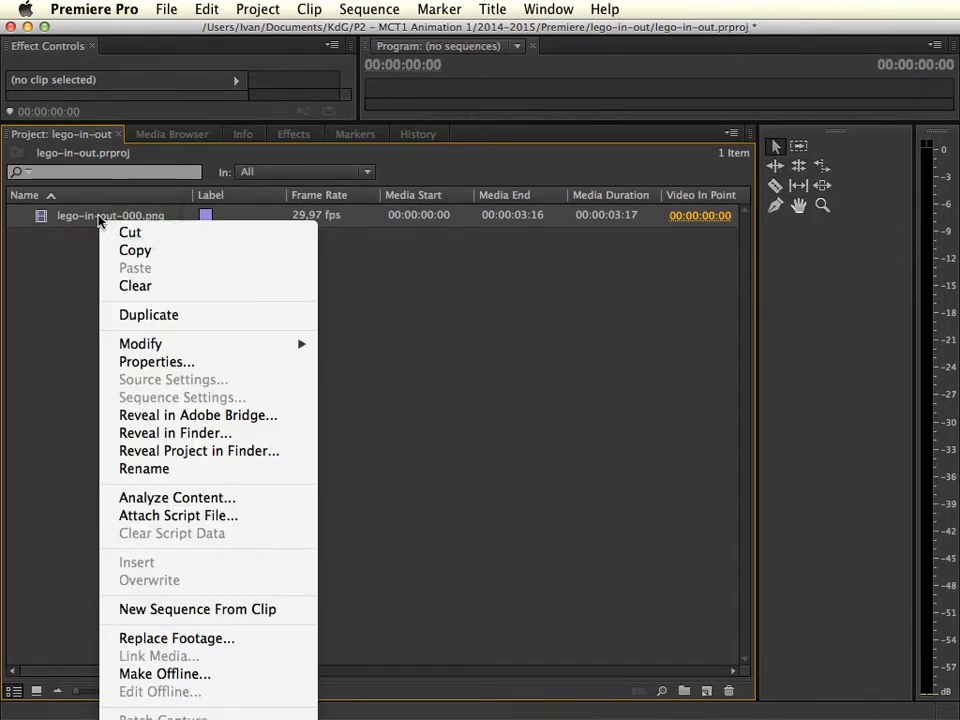
left_click(262, 617)
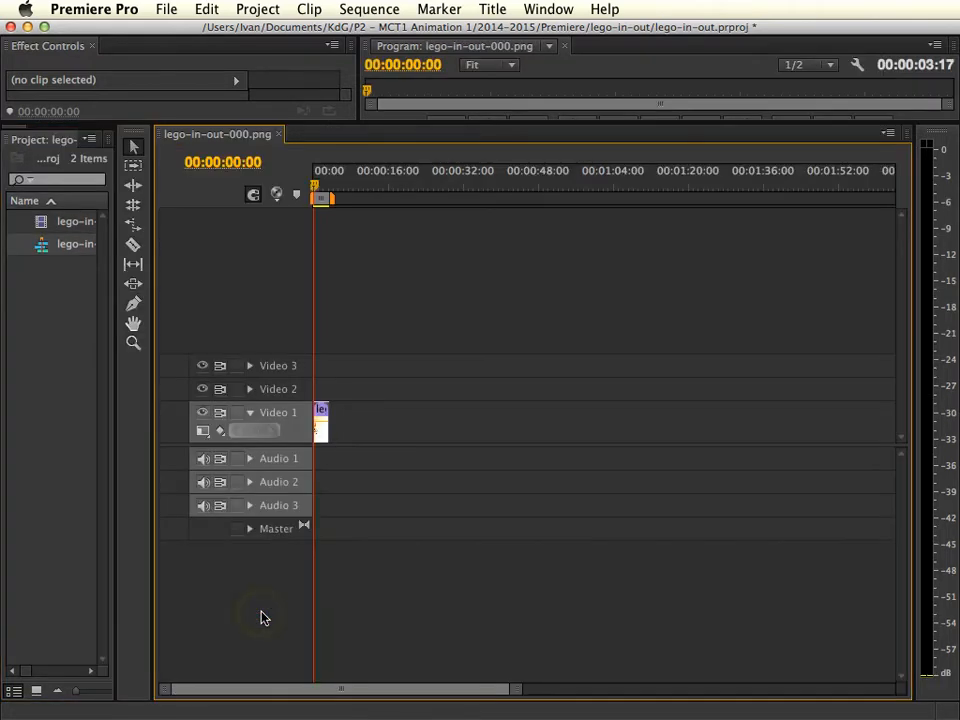
Fit the clip in the timeline, enlarge the program preview, and scrub through the animation before returning to the start.
left_click_drag(113, 187, 276, 197)
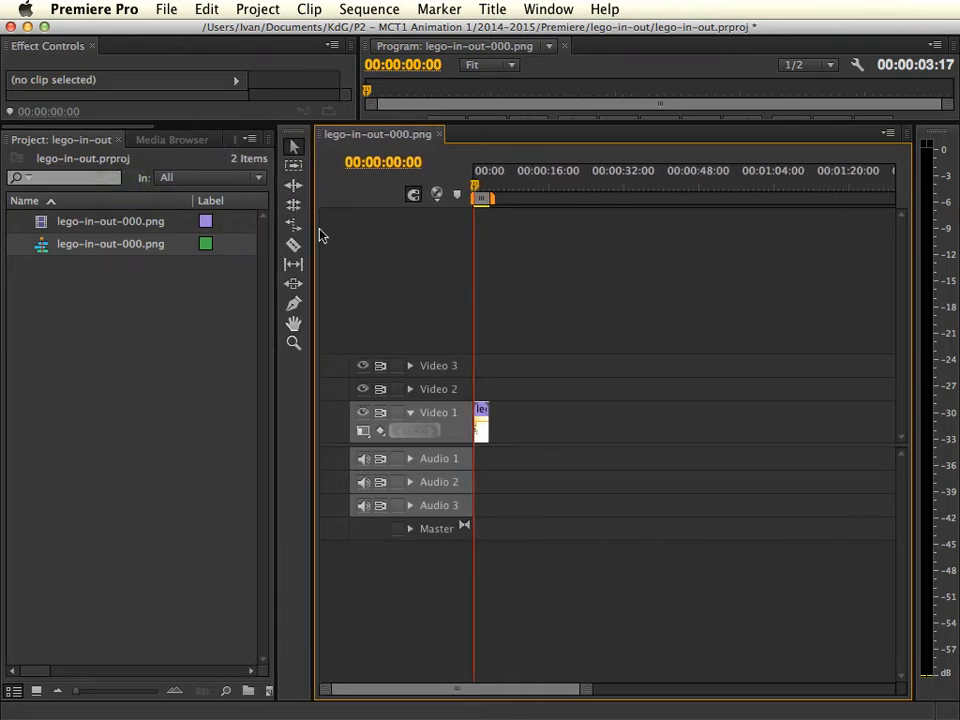
left_click_drag(585, 690, 511, 690)
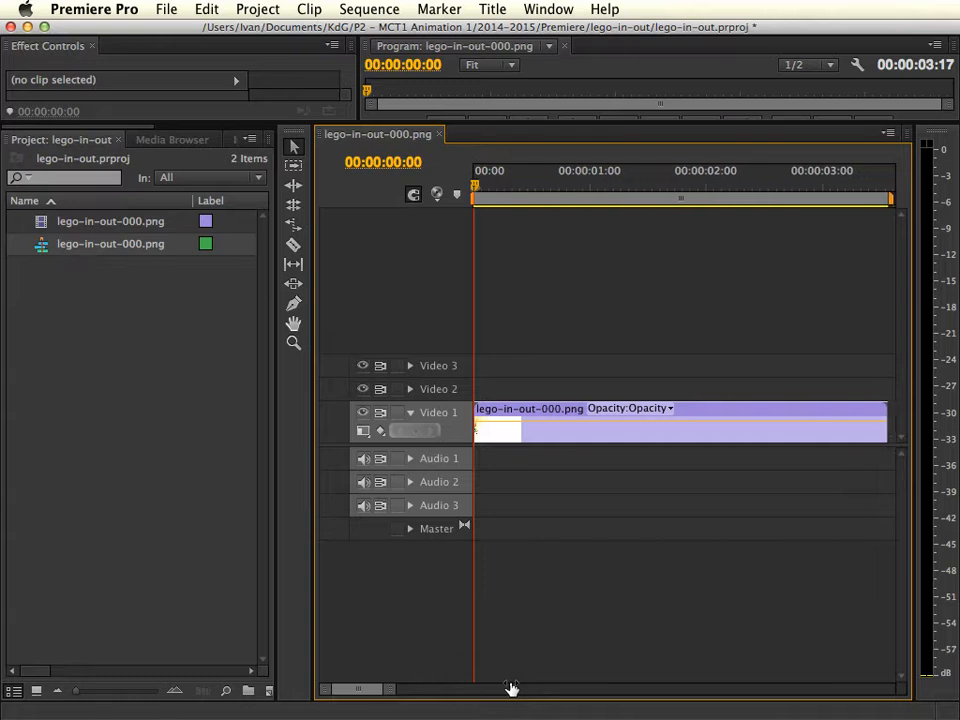
left_click_drag(478, 185, 598, 186)
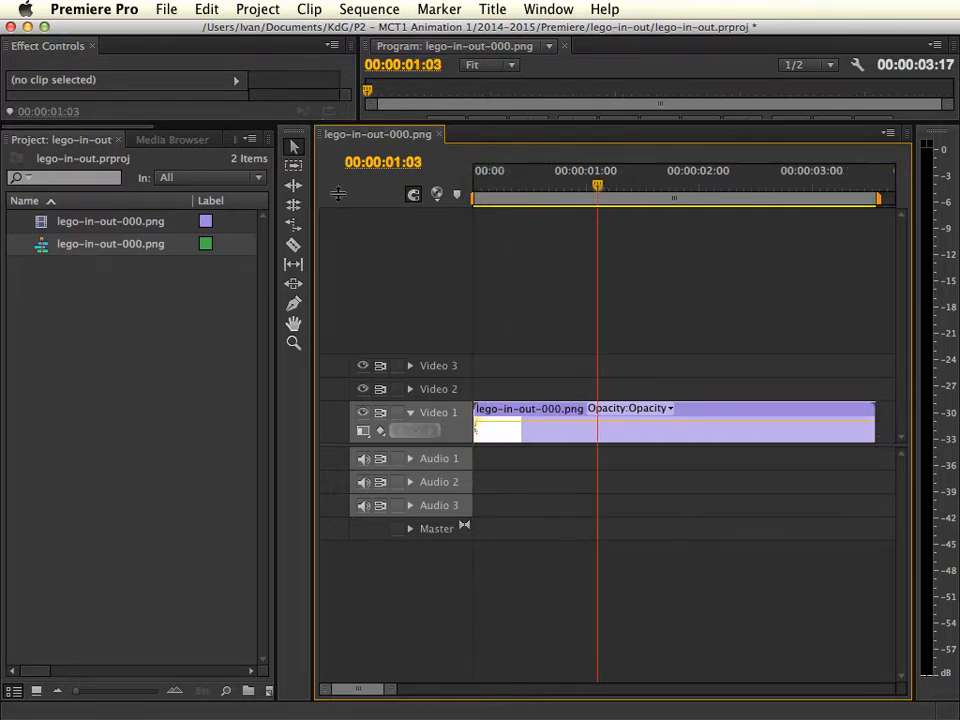
left_click_drag(338, 193, 328, 345)
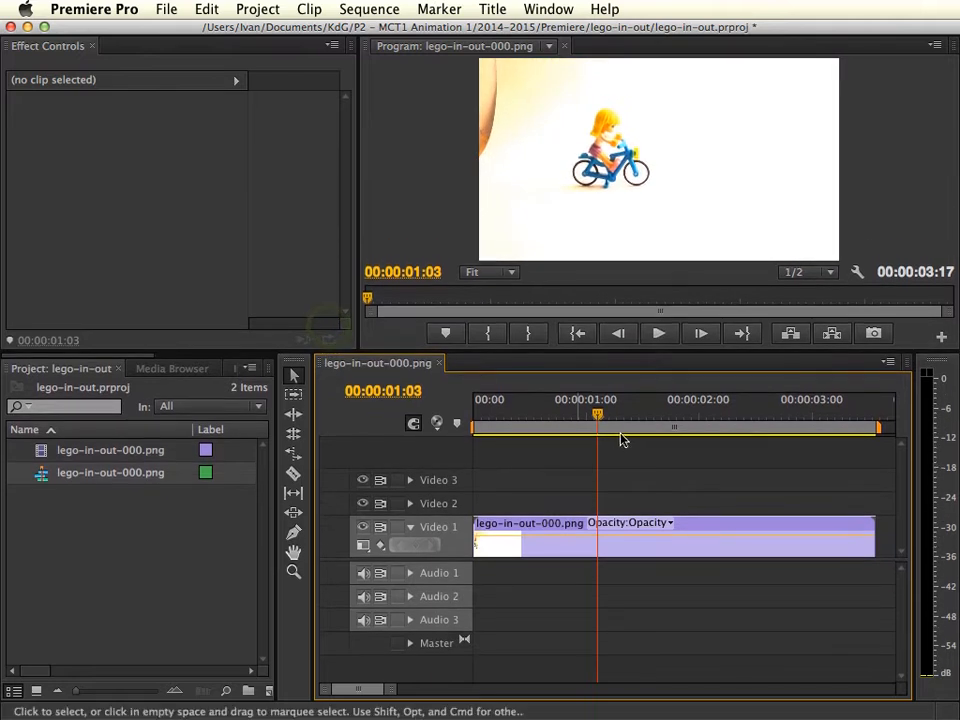
mouse_move(600, 414)
left_mouse_down()
mouse_move(720, 422)
mouse_move(557, 414)
mouse_move(605, 414)
left_mouse_up()
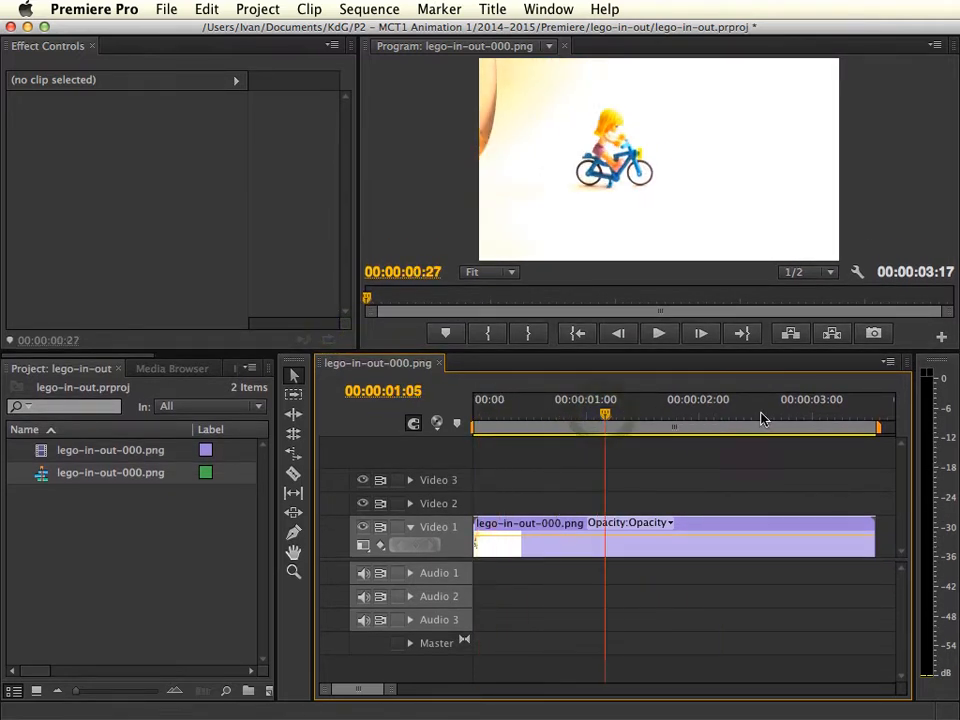
left_click_drag(762, 418, 475, 405)
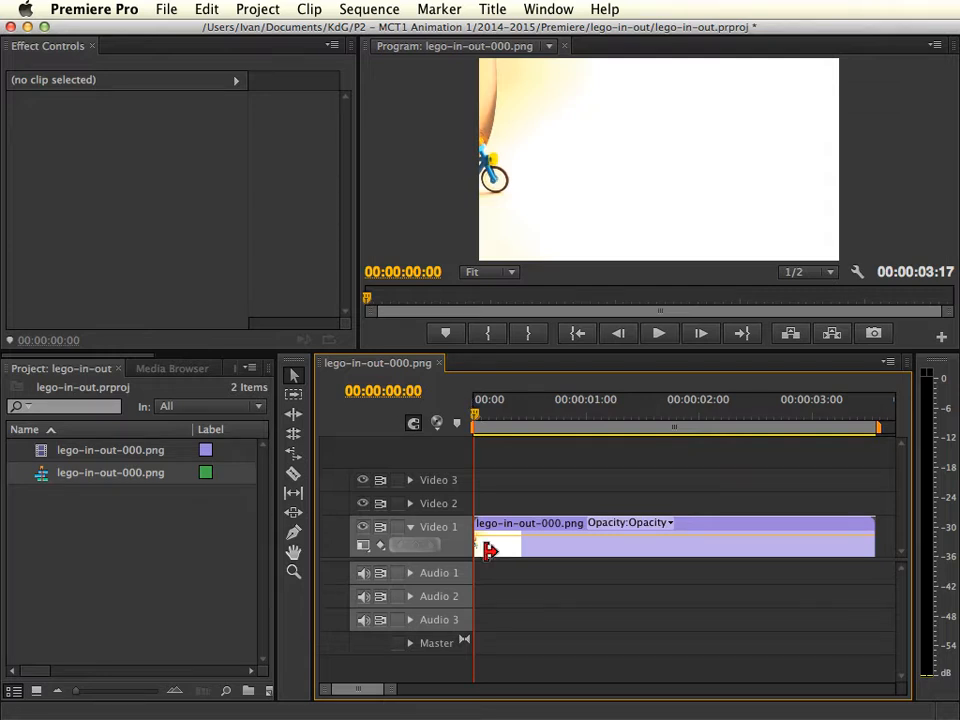
Set the timeline clip's scale to 110 and its horizontal position to 583, and enlarge the program preview.
left_click(583, 549)
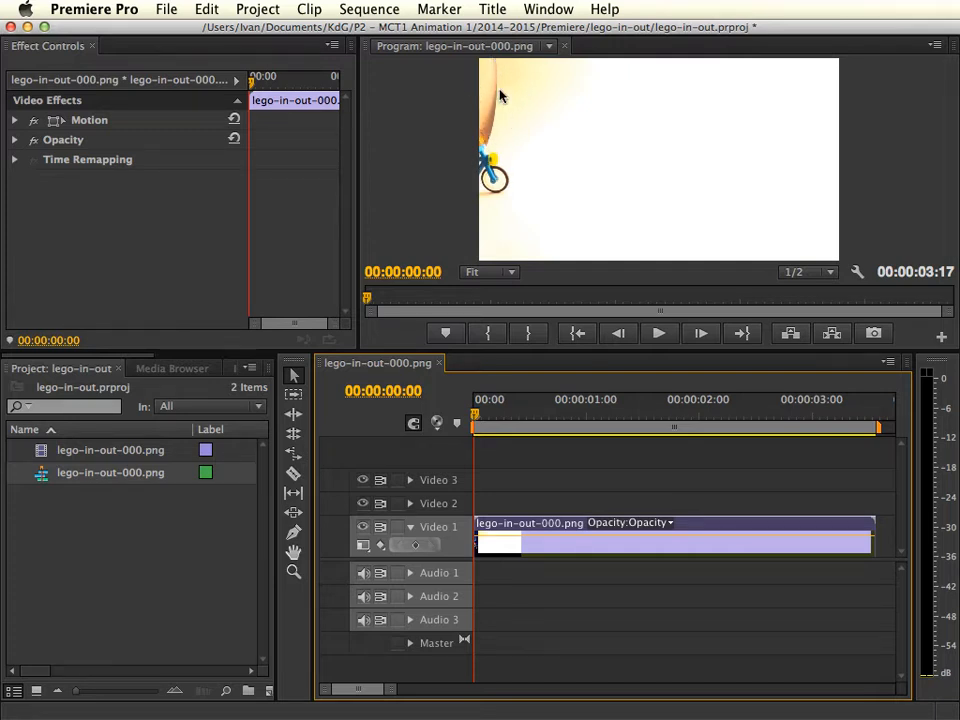
left_click(15, 120)
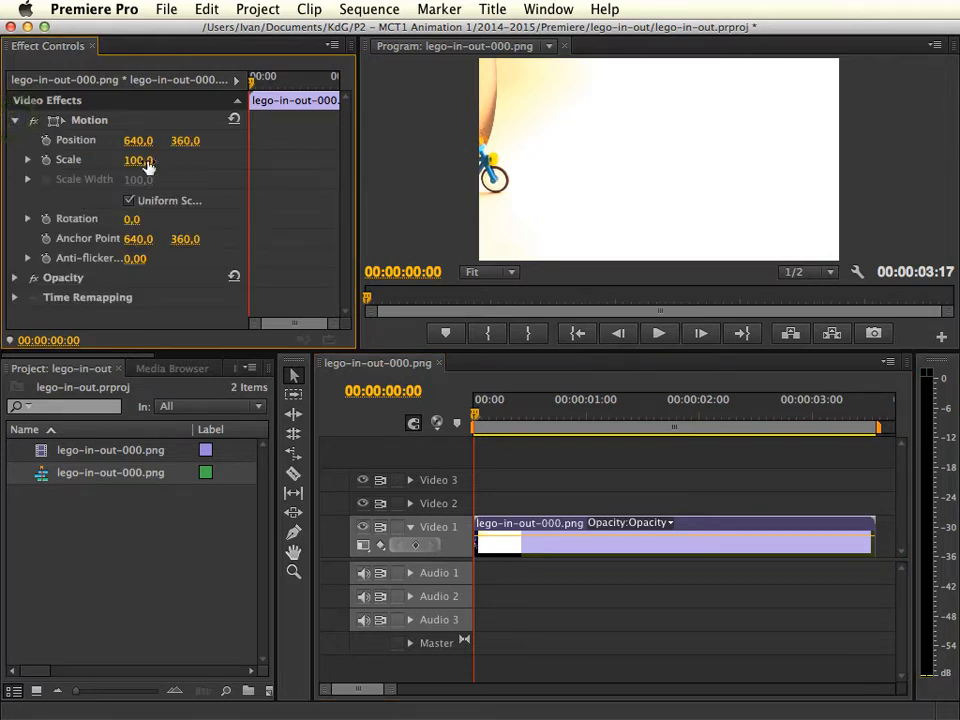
left_click_drag(145, 166, 145, 175)
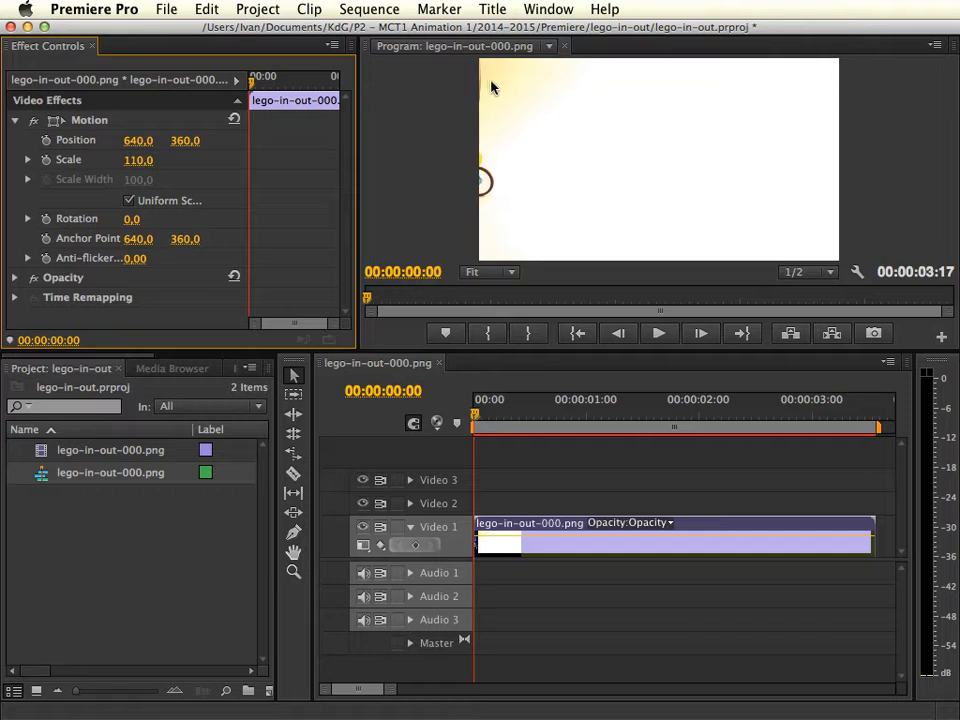
left_click_drag(141, 146, 141, 146)
left_click_drag(603, 352, 603, 390)
left_click_drag(480, 447, 430, 450)
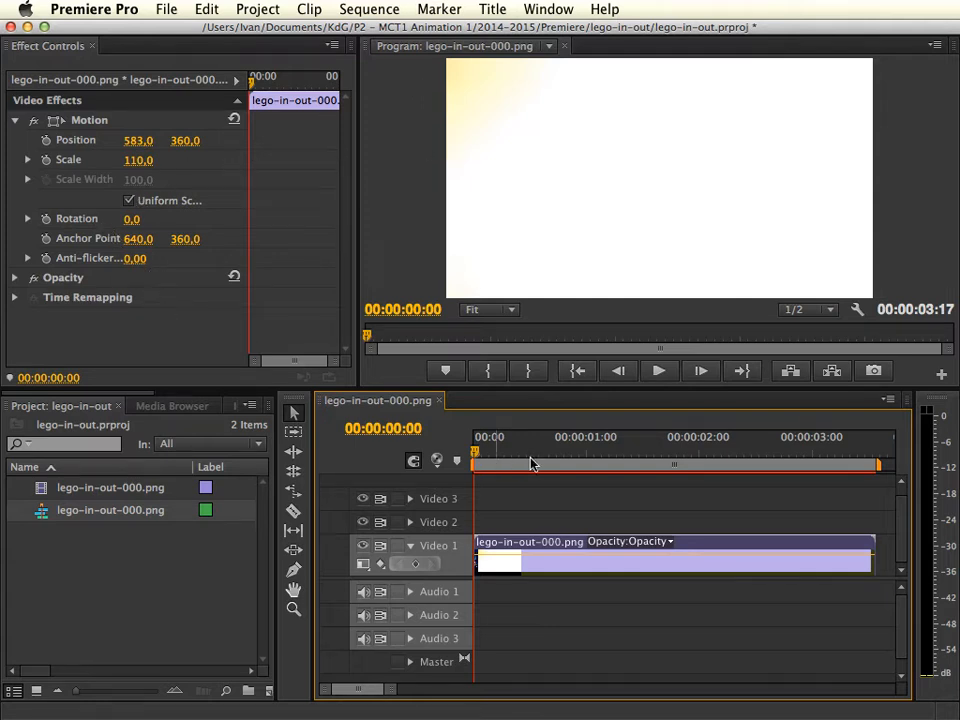
Start a media export of the sequence and set its output file to lego-in-out.mov in the lego-in-out folder.
mouse_move(541, 461)
left_click(167, 9)
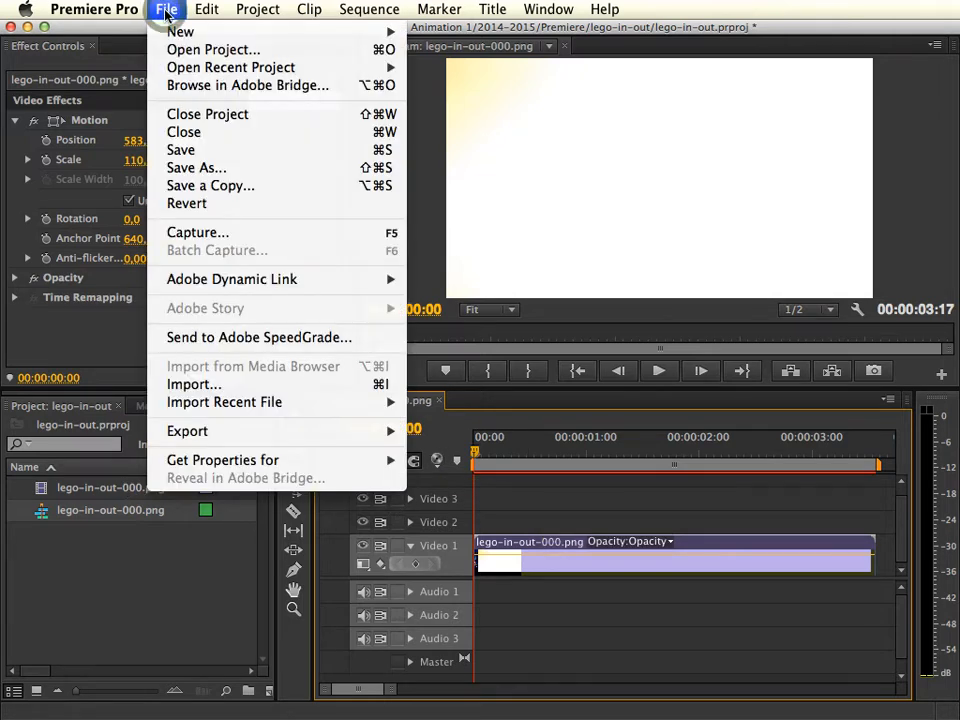
mouse_move(287, 431)
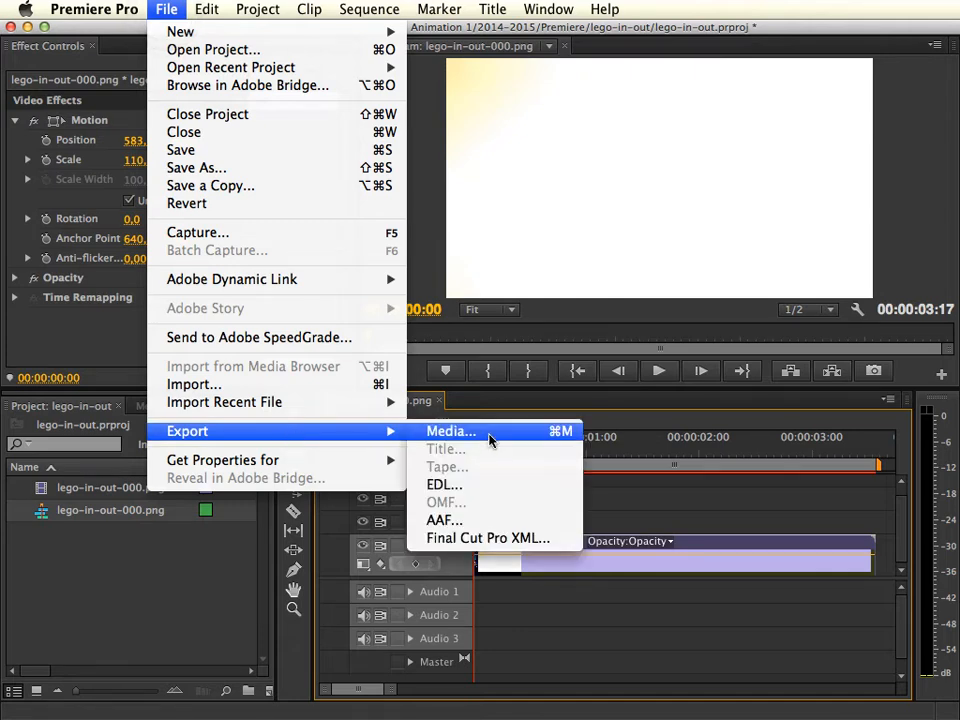
left_click(491, 440)
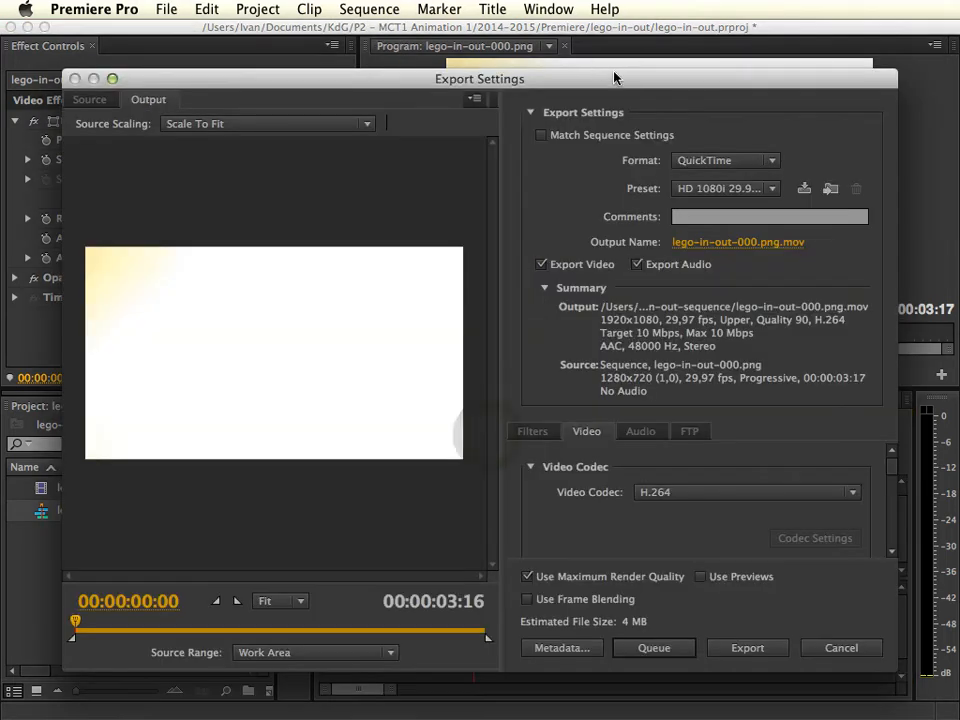
left_click_drag(614, 78, 602, 47)
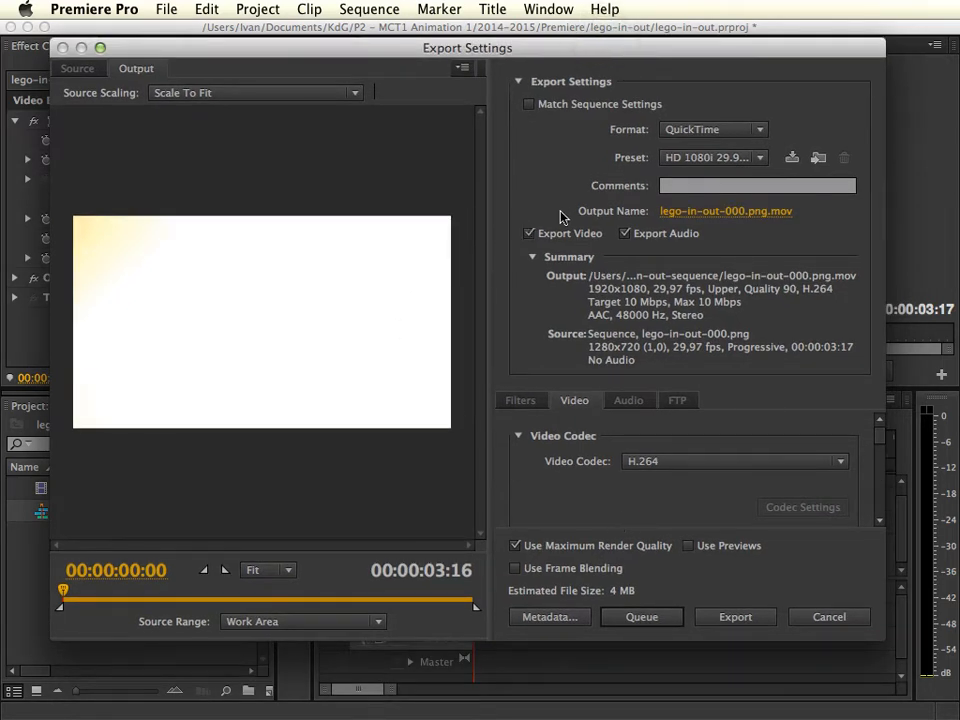
left_click(750, 213)
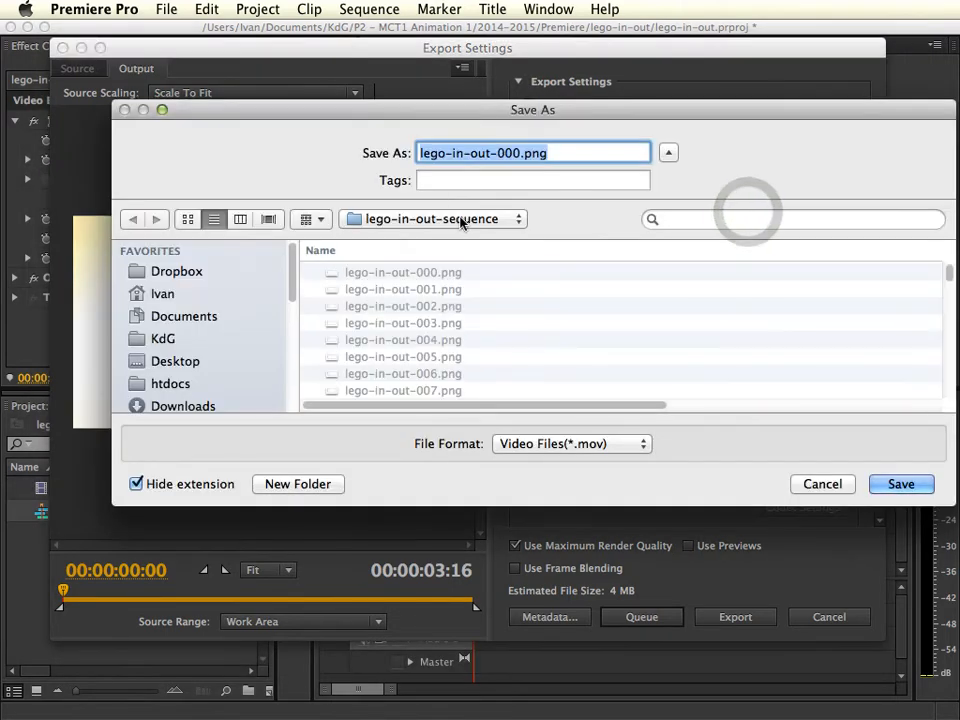
left_click(458, 219)
left_click(460, 239)
double_click(510, 153)
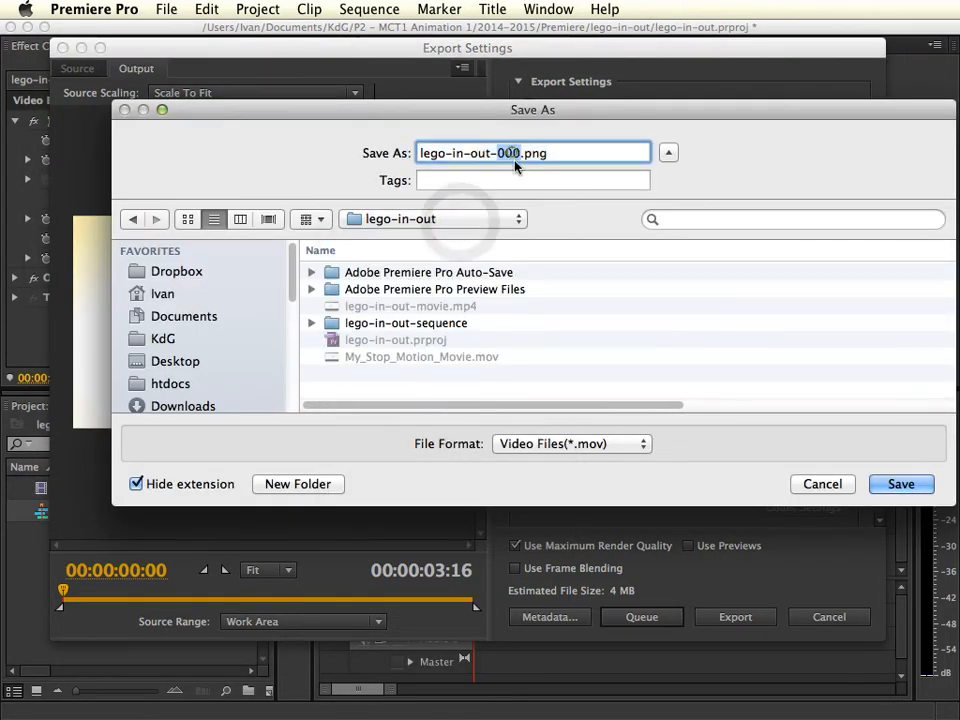
key("BackSpace")
key("BackSpace")
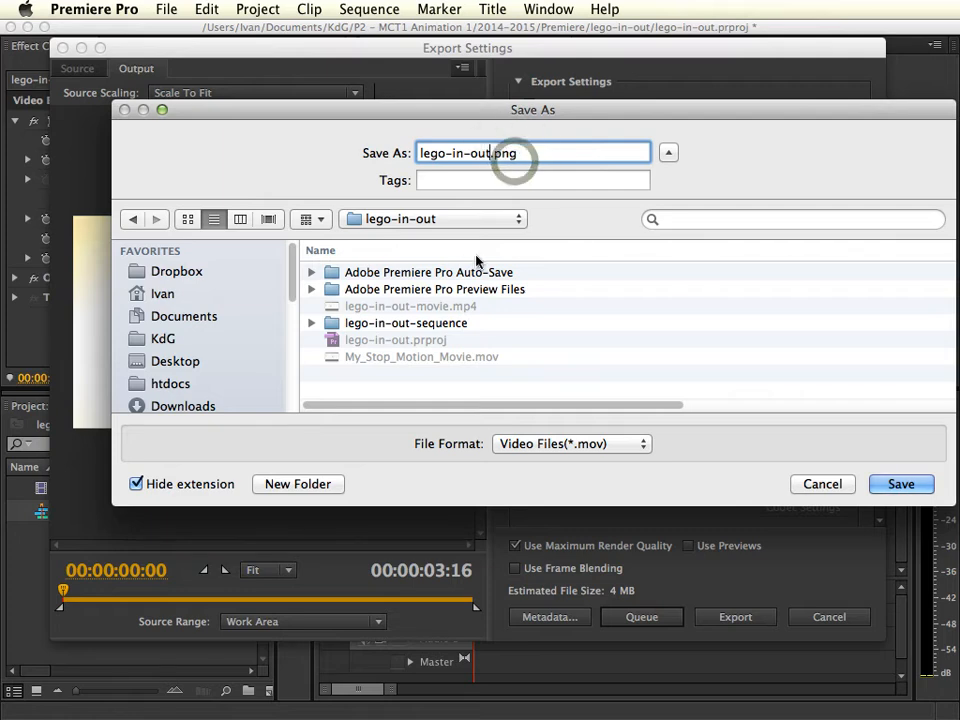
left_click(906, 484)
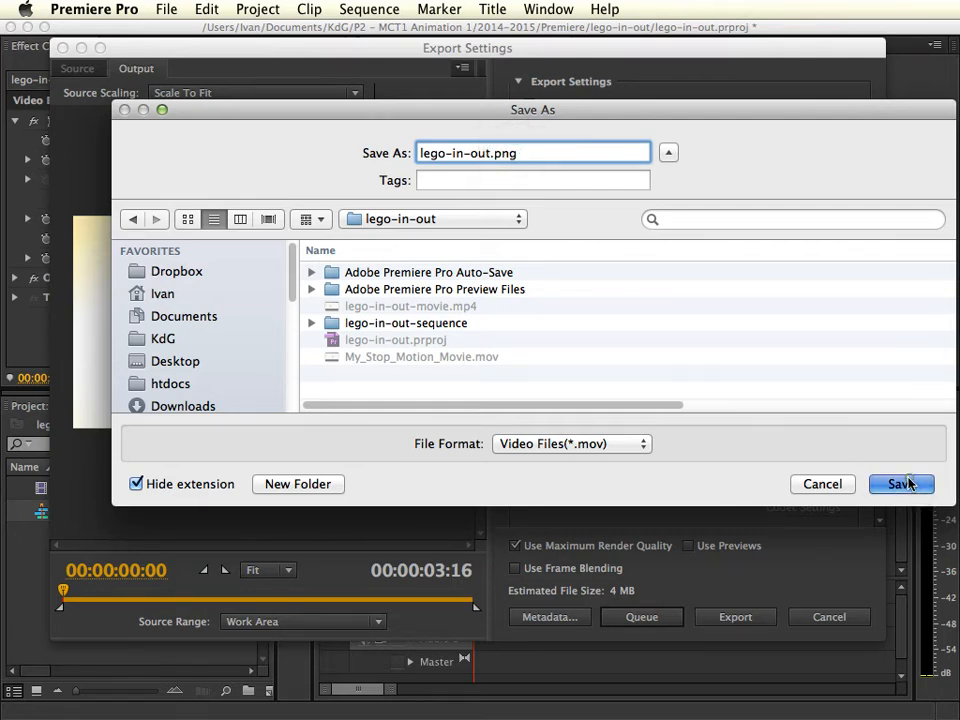
left_click(574, 302)
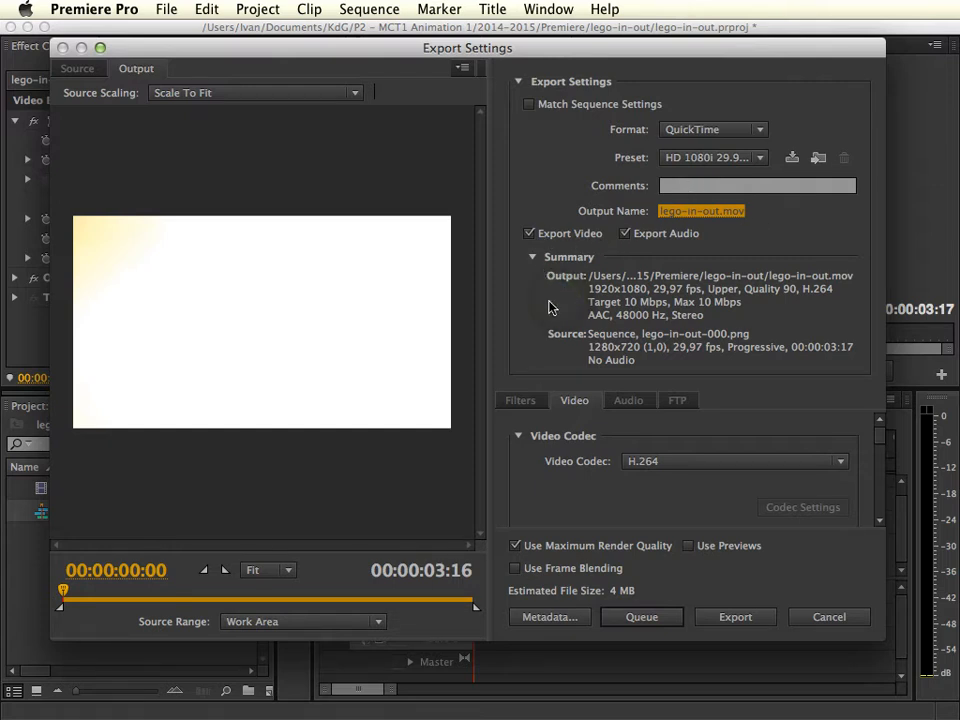
Set the export's video frame rate to 12 fps.
left_click_drag(877, 435, 877, 470)
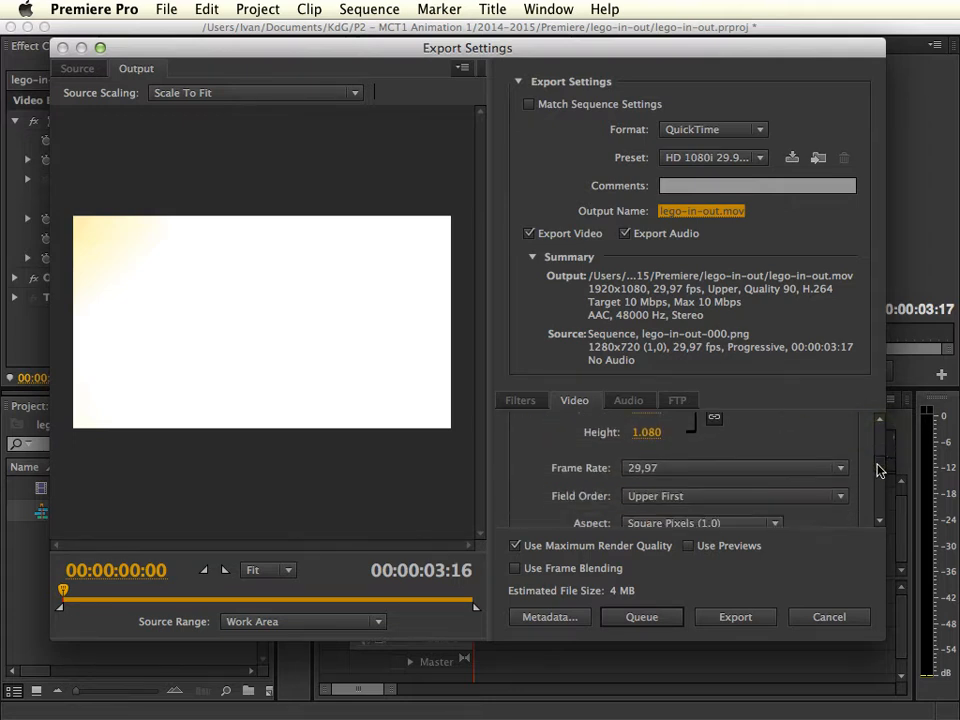
left_click(705, 470)
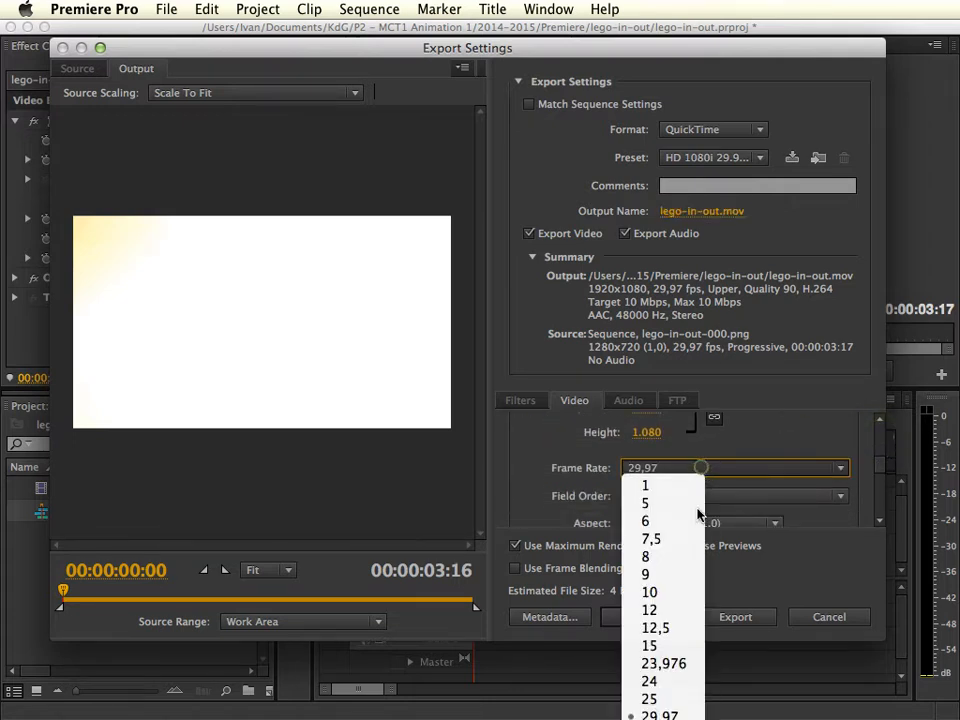
left_click(677, 612)
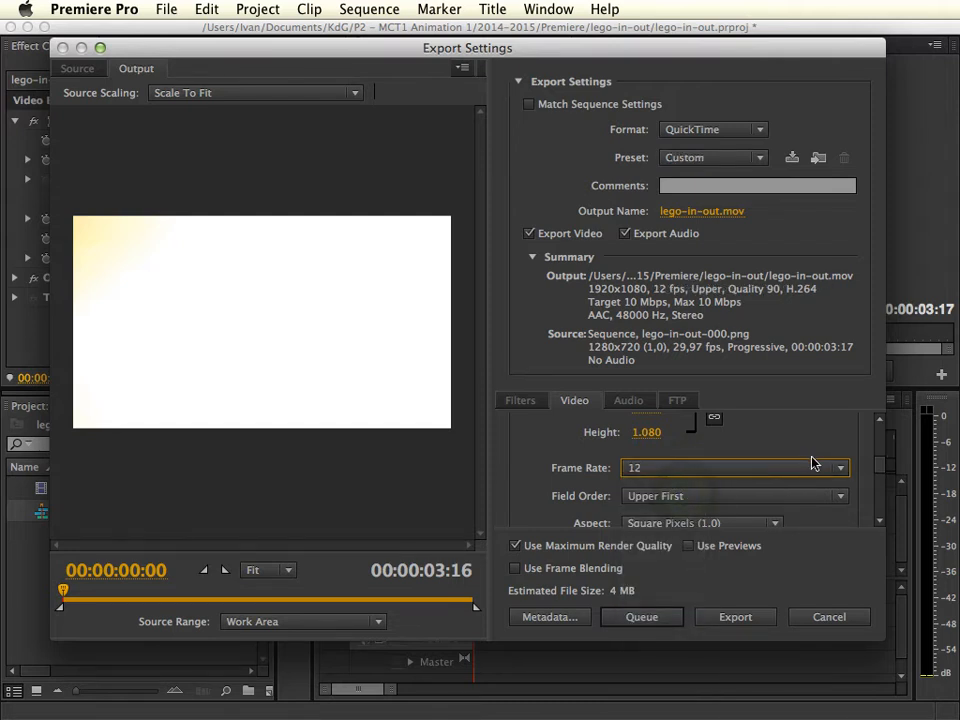
Set the export's field order to Progressive.
scroll(882, 474, "down", 1)
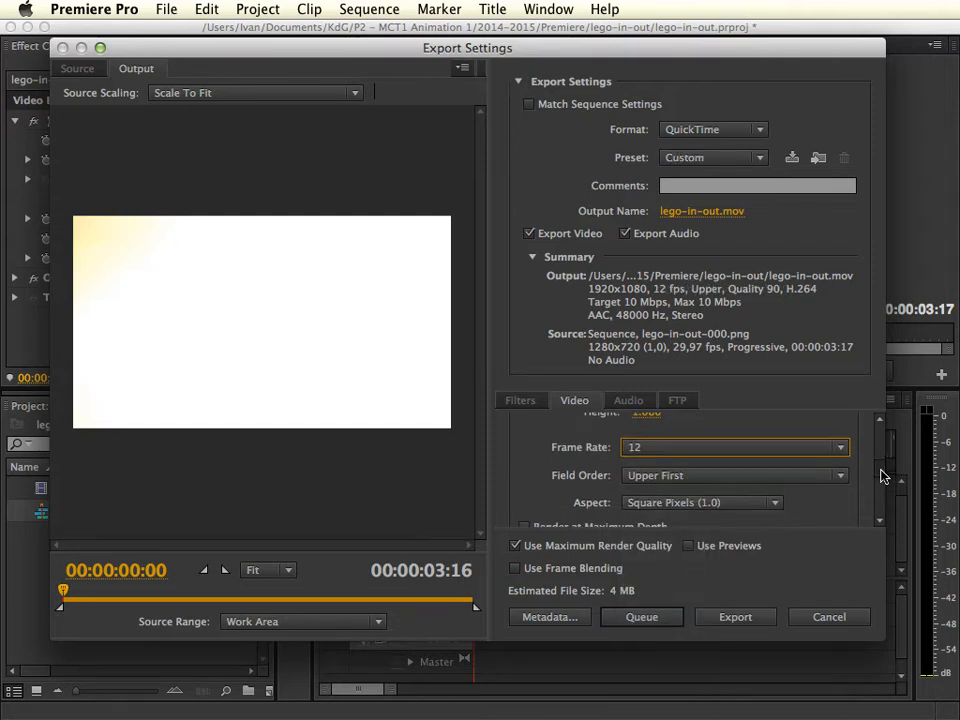
left_click(754, 470)
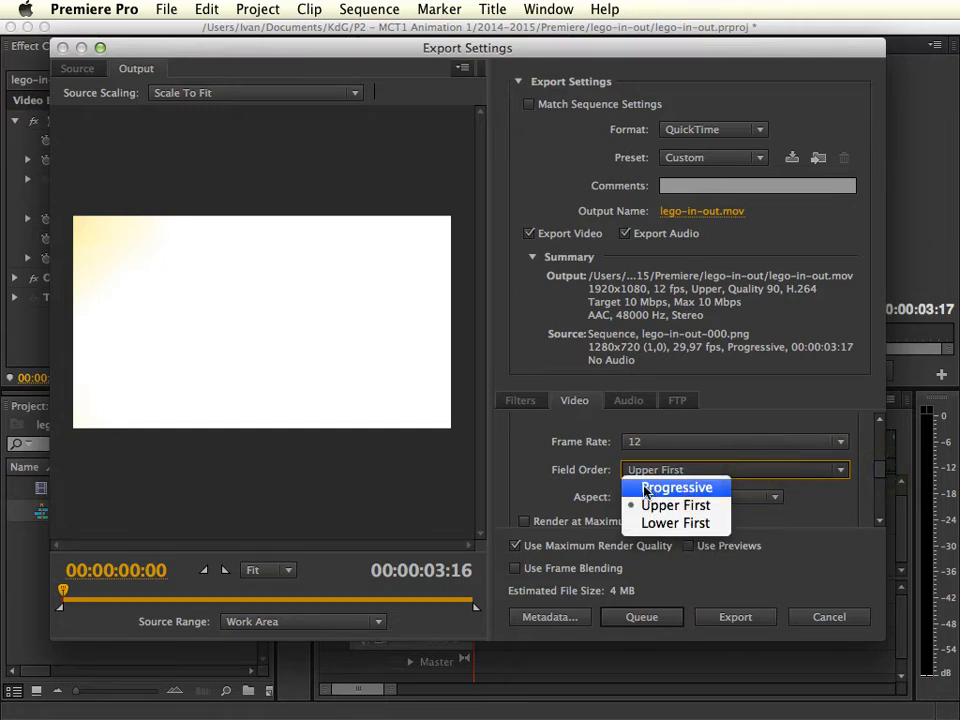
left_click(687, 490)
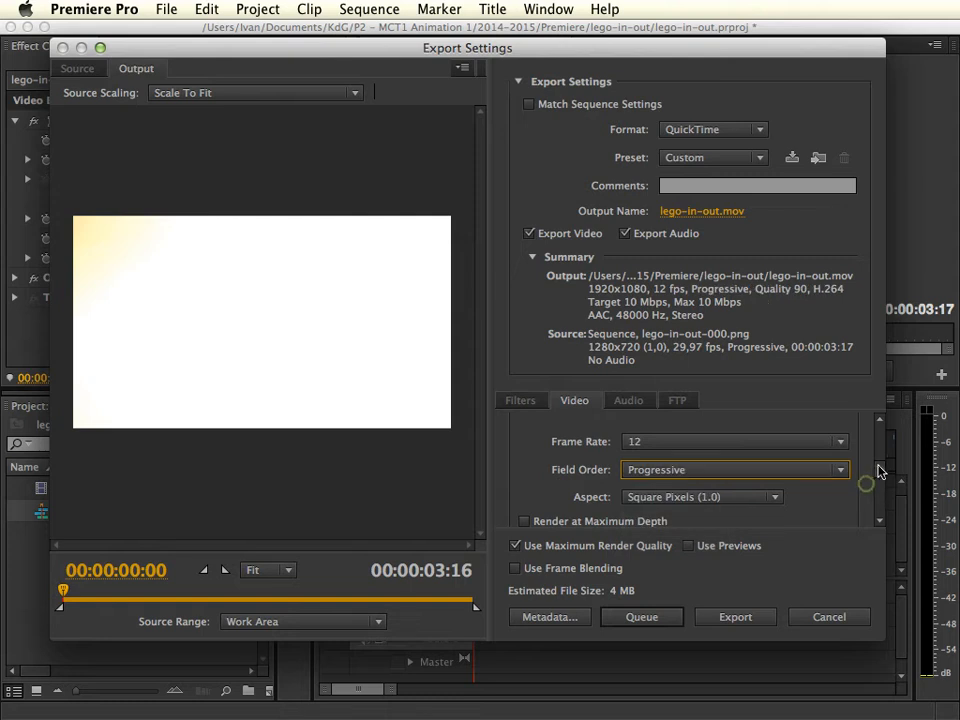
Review the remaining video export settings, check the animation in the output preview, and export the movie.
scroll(880, 474, "down", 1)
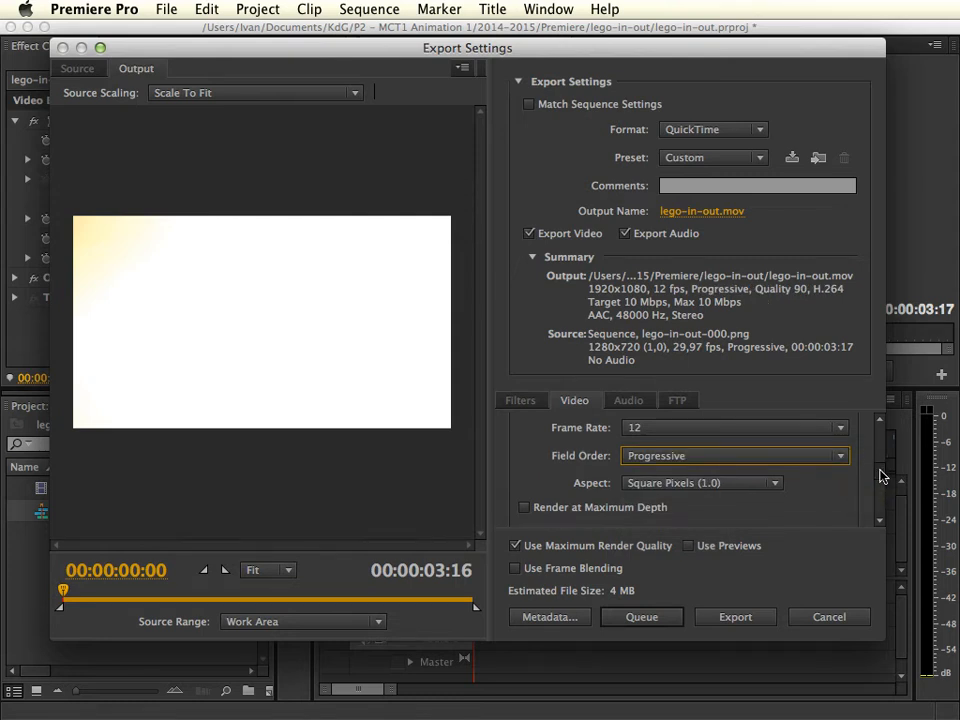
scroll(880, 477, "down", 1)
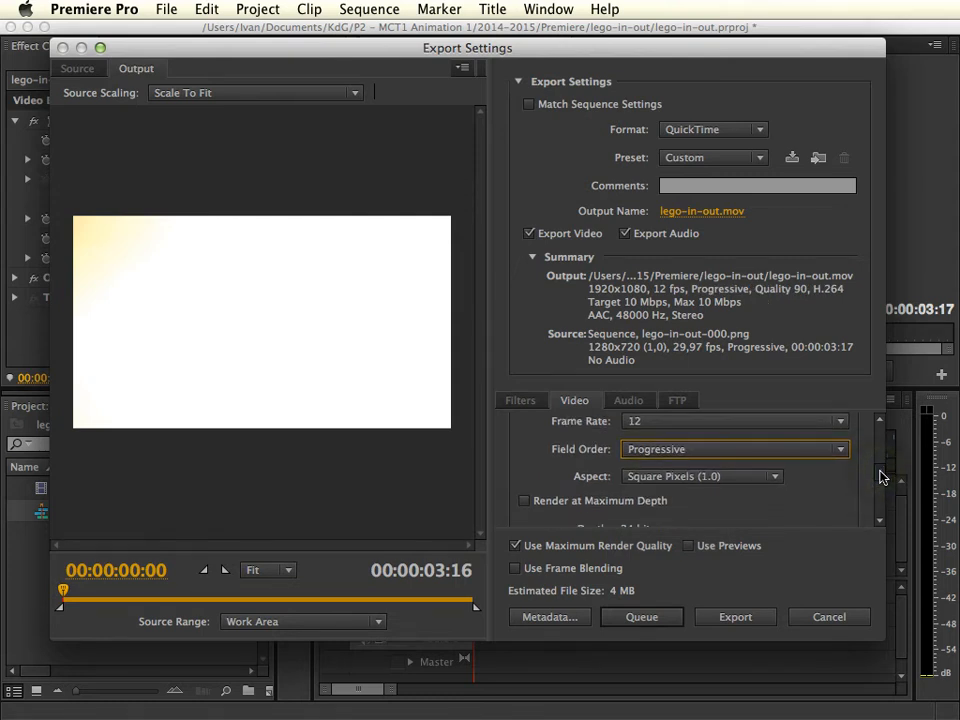
scroll(880, 477, "down", 5)
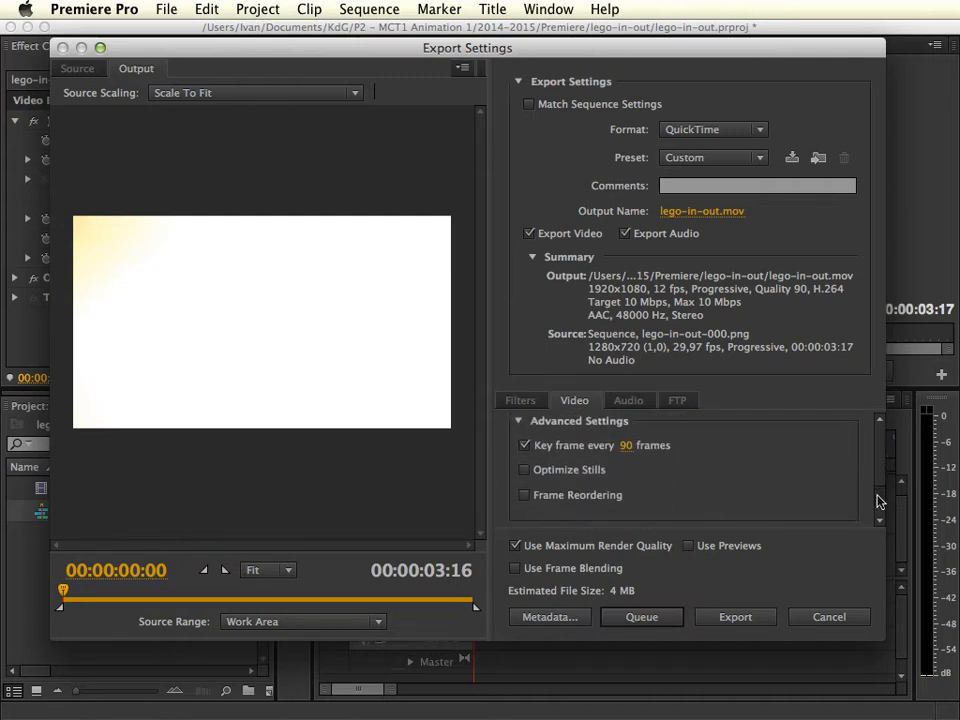
scroll(878, 501, "down", 4)
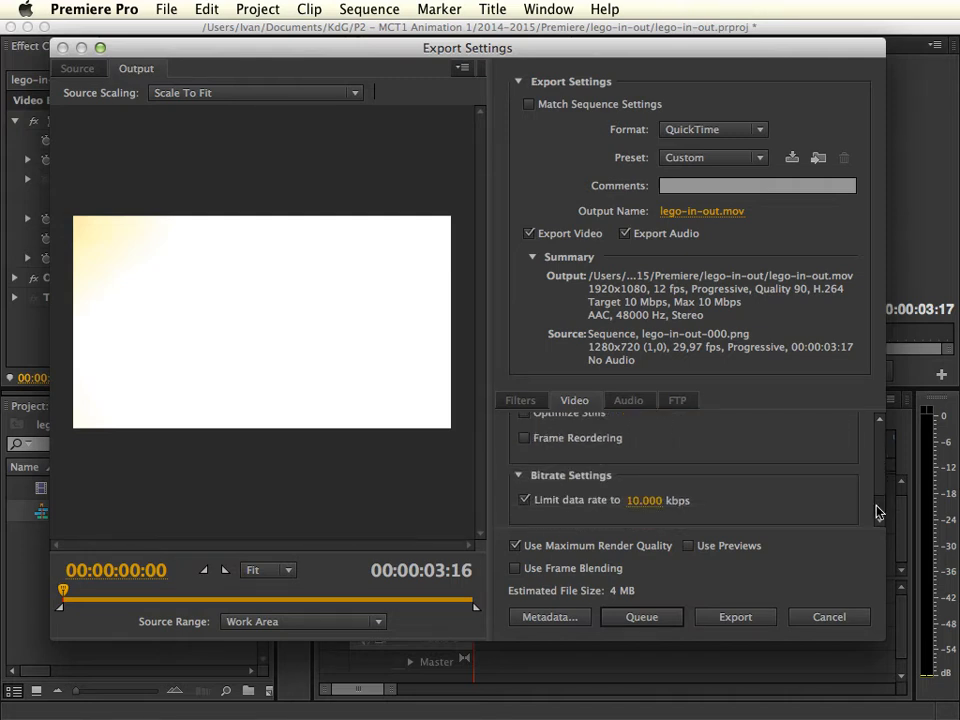
left_click_drag(878, 512, 870, 431)
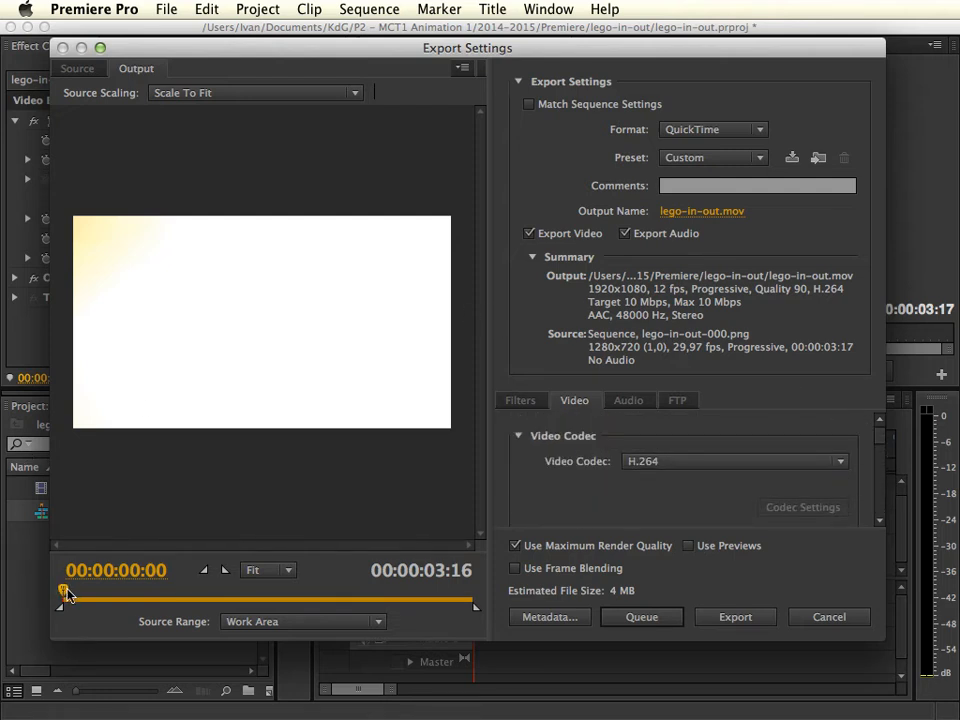
left_click_drag(66, 592, 300, 594)
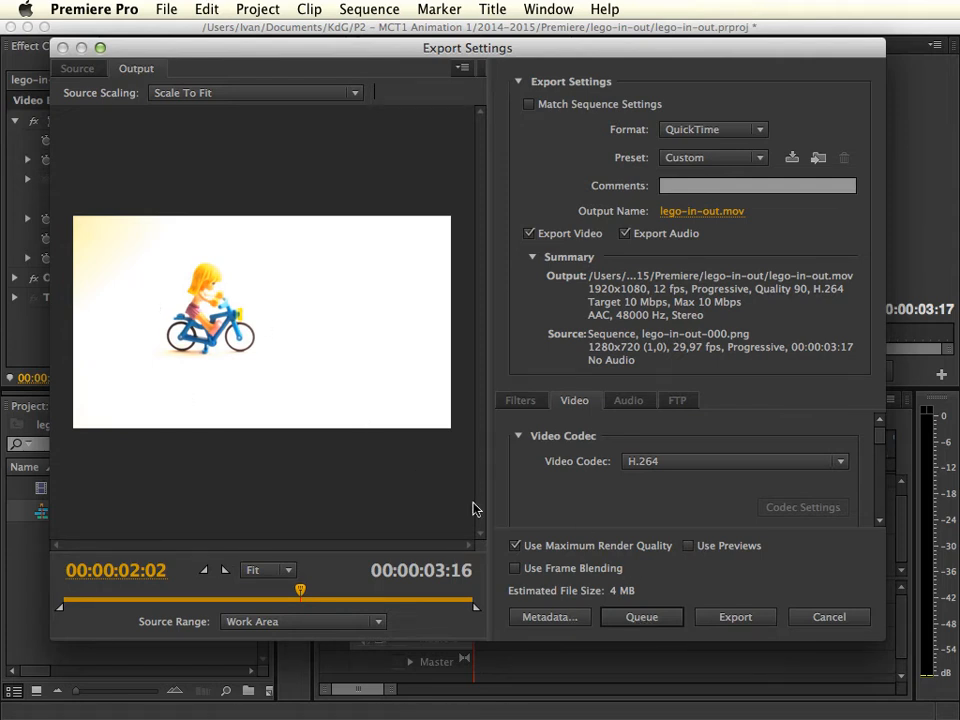
left_click(736, 617)
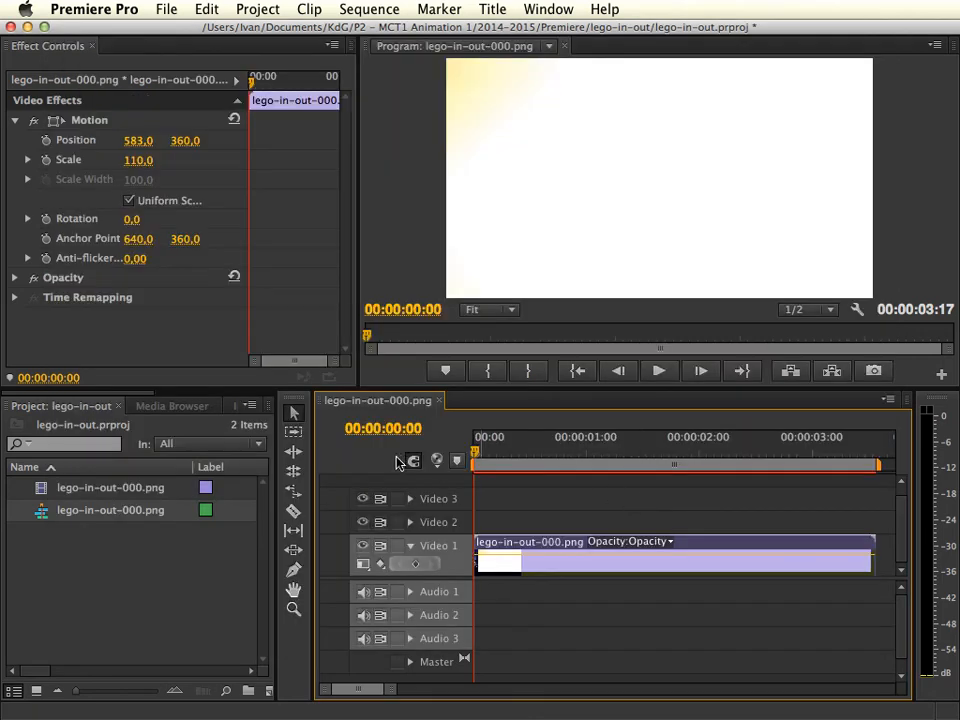
Switch to Finder, go up to the 2014-2015 folder, and briefly open lego-in-out.mp4 to check it.
key("super+Tab")
left_click(785, 583)
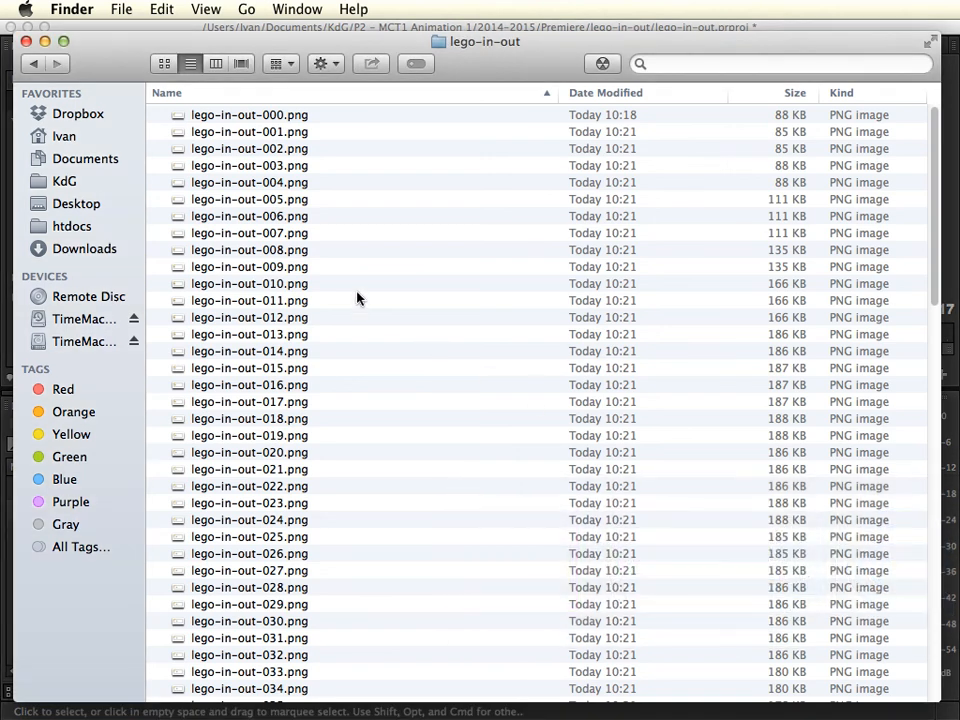
left_click(487, 38, "super")
left_click(493, 60)
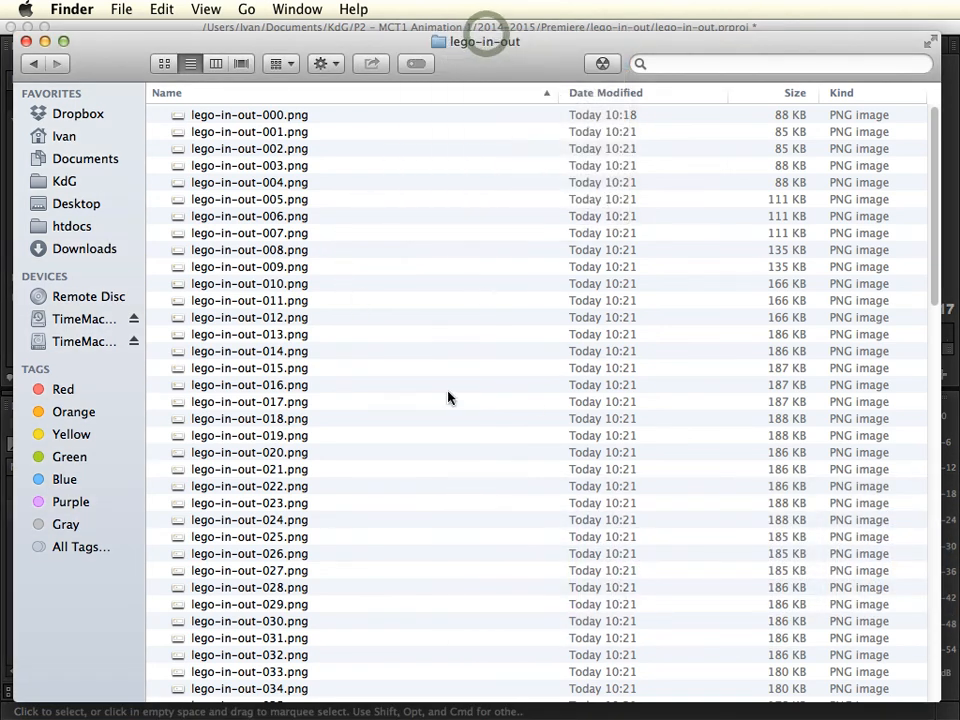
left_click(463, 42, "super")
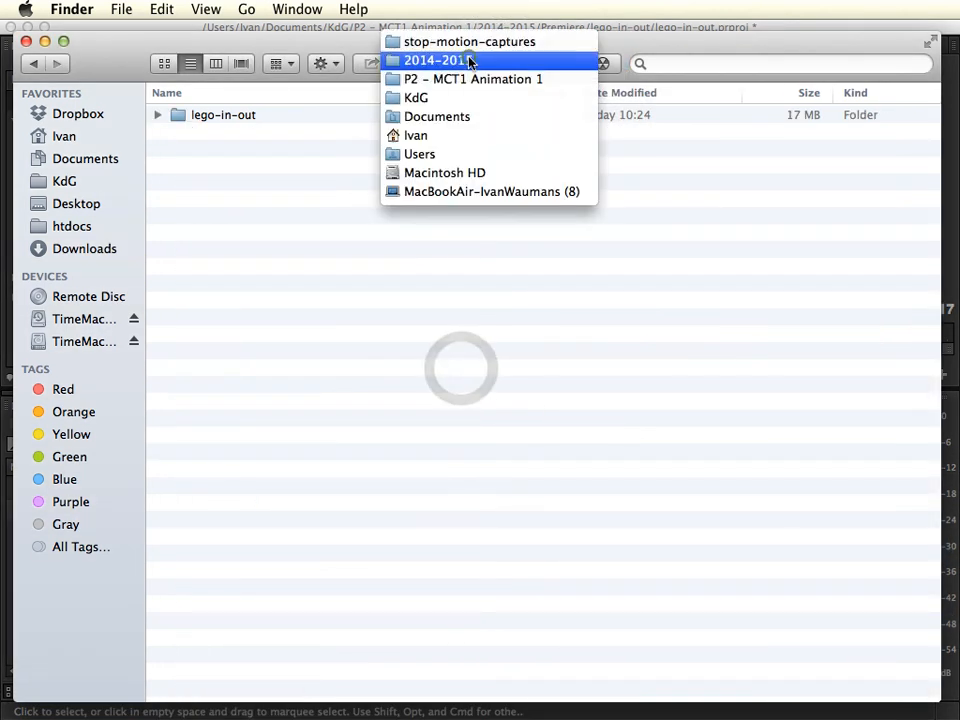
left_click(469, 60)
left_click(410, 204)
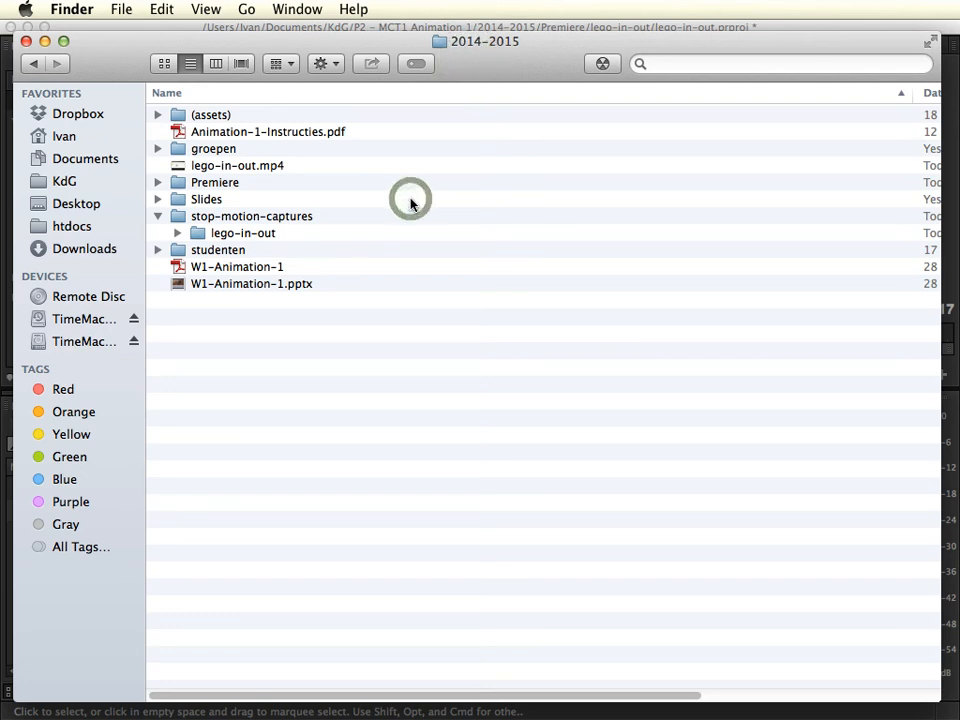
double_click(240, 168)
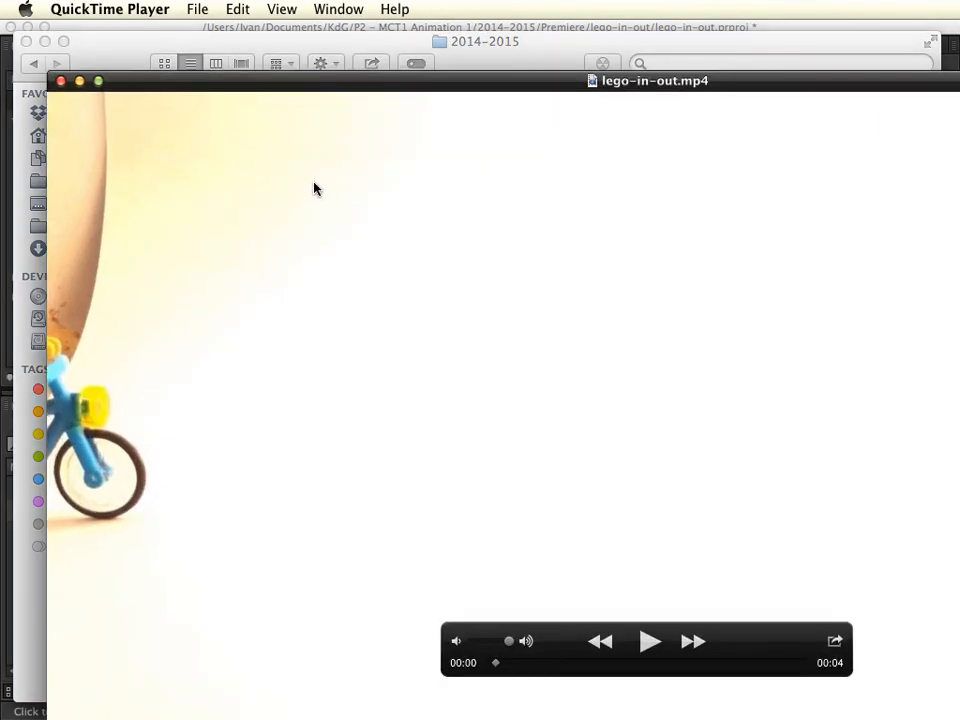
left_click(61, 81)
Search for "lego-in-" within the 2014-2015 folder only.
left_click(669, 63)
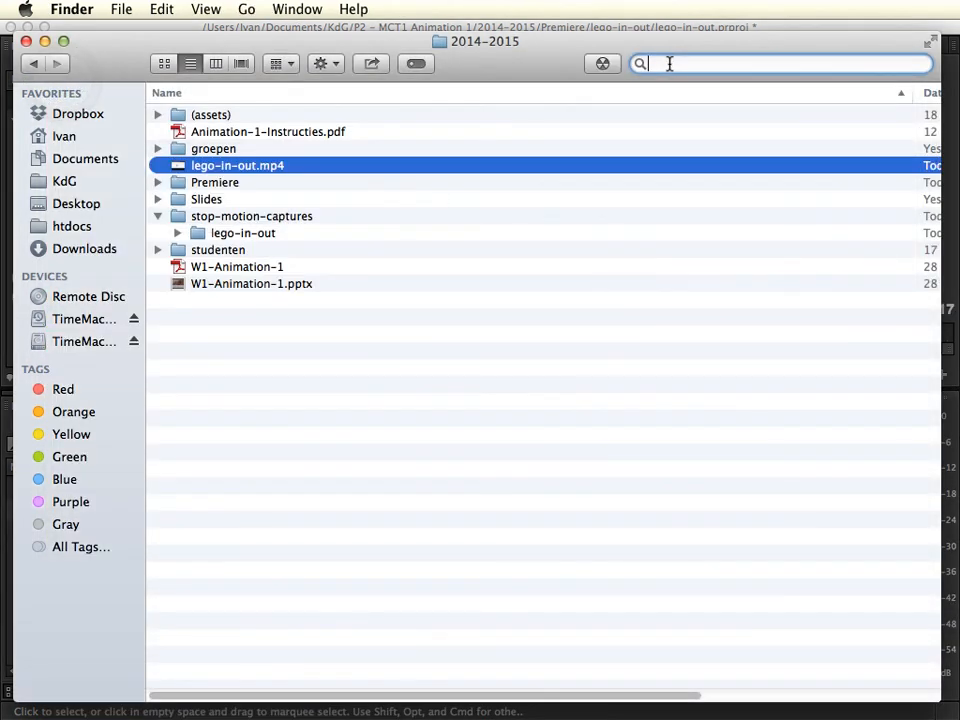
left_click(663, 89)
type("lego-")
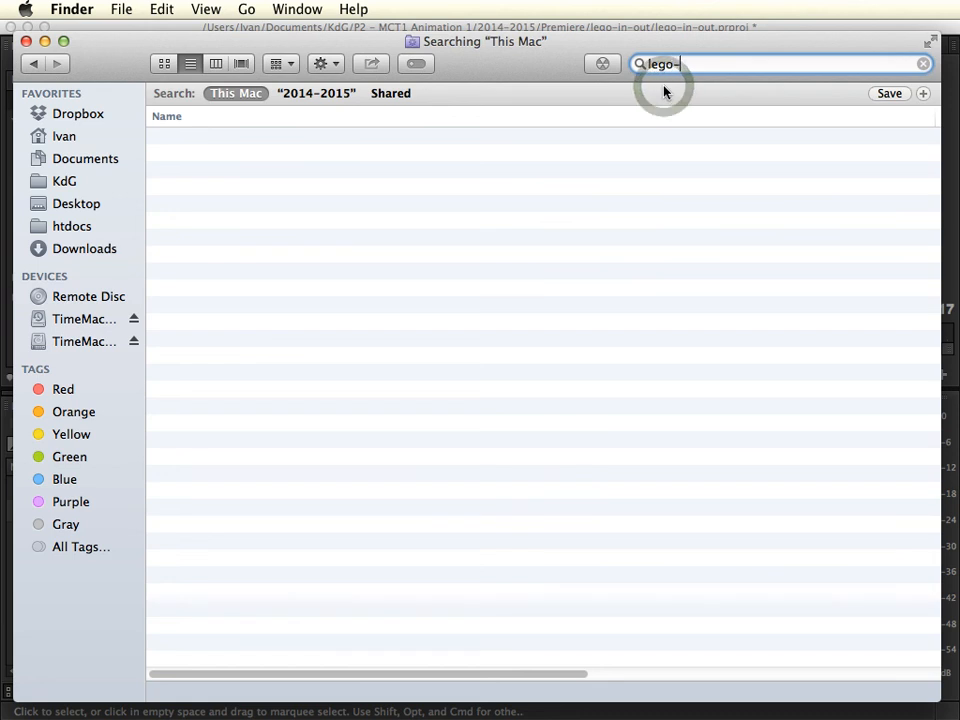
type("in-")
left_click(316, 94)
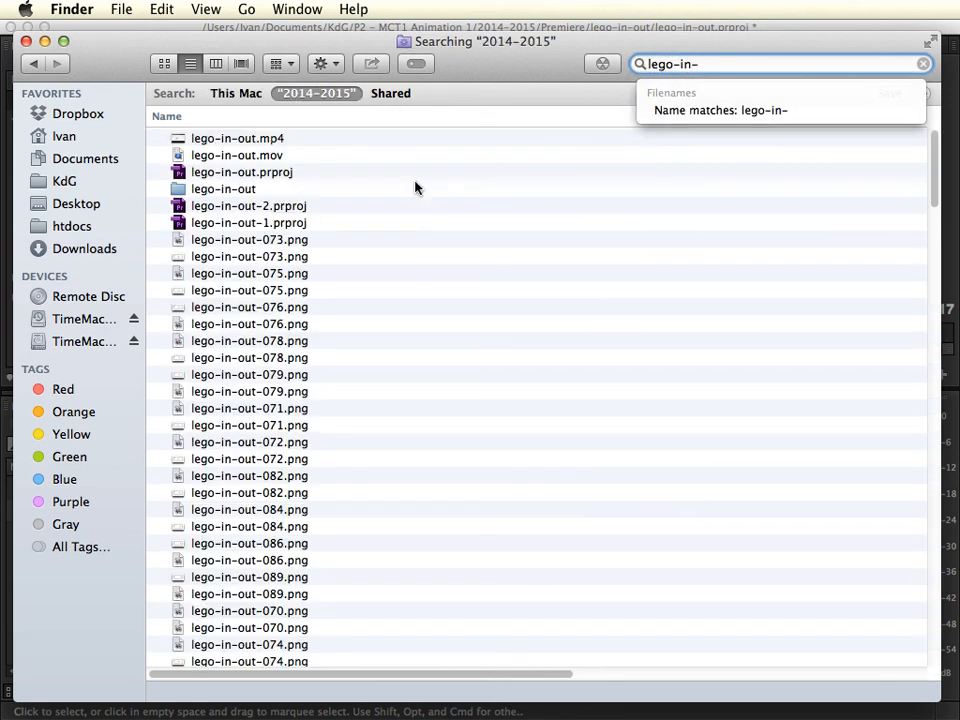
Open the exported lego-in-out.mov in QuickTime Player and fit its window on the screen.
left_click(248, 157)
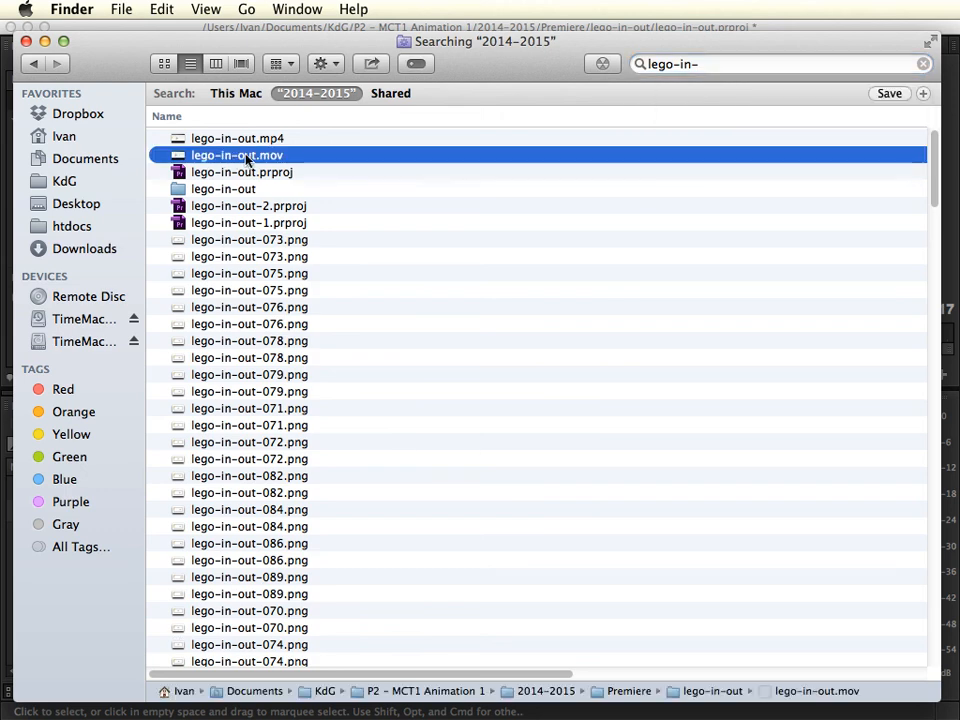
double_click(248, 157)
left_click(362, 171)
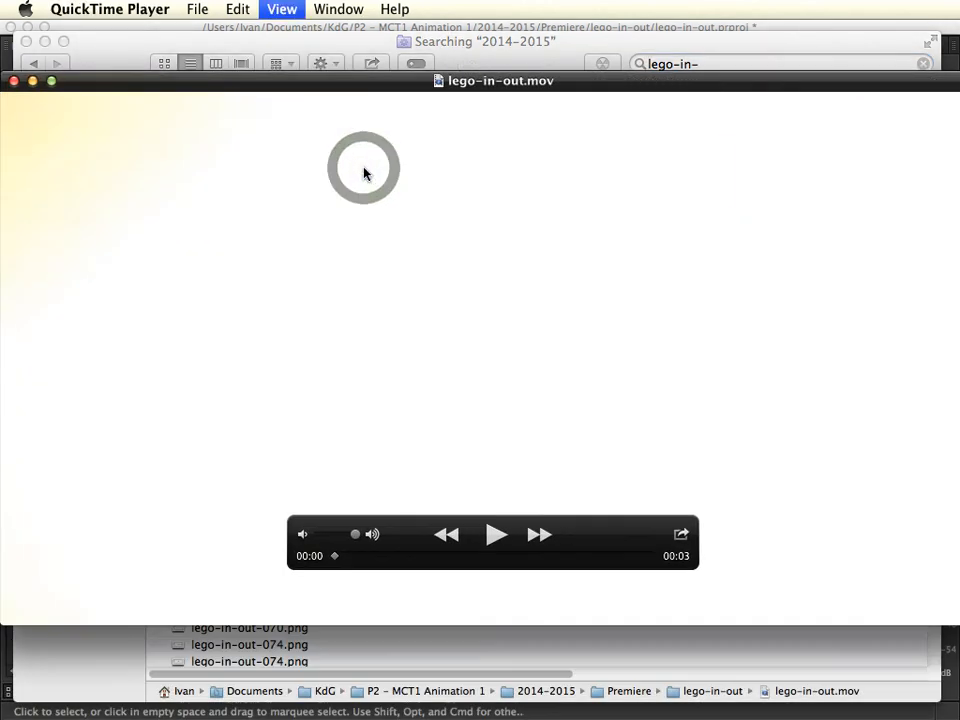
left_click_drag(384, 82, 416, 73)
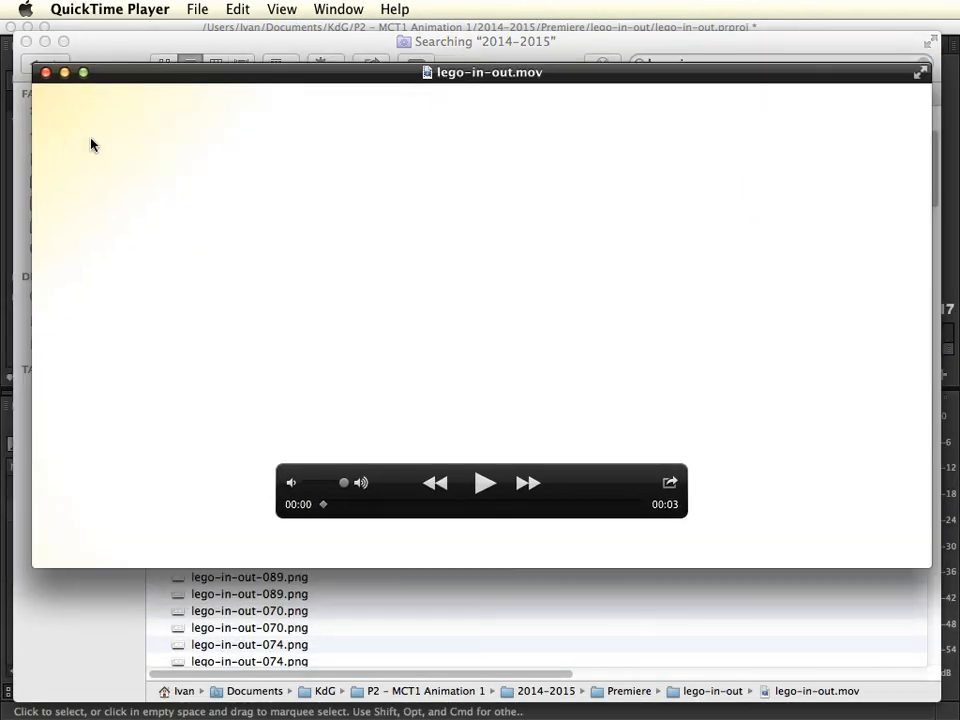
Play the exported movie through to the end and start playing it again to check the animation.
left_click(487, 483)
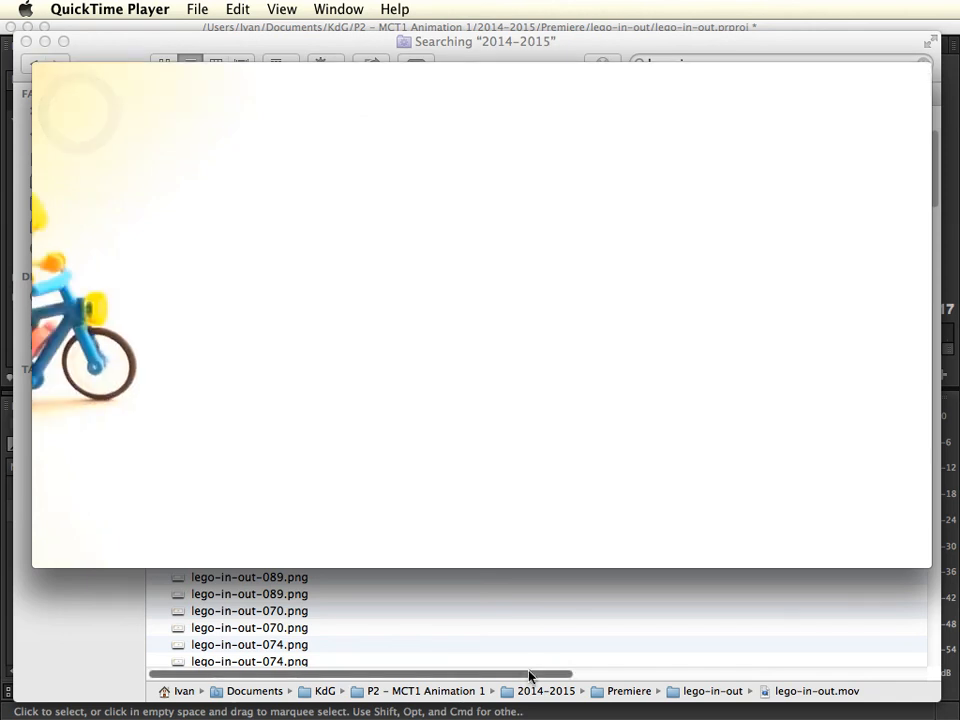
left_click(529, 677)
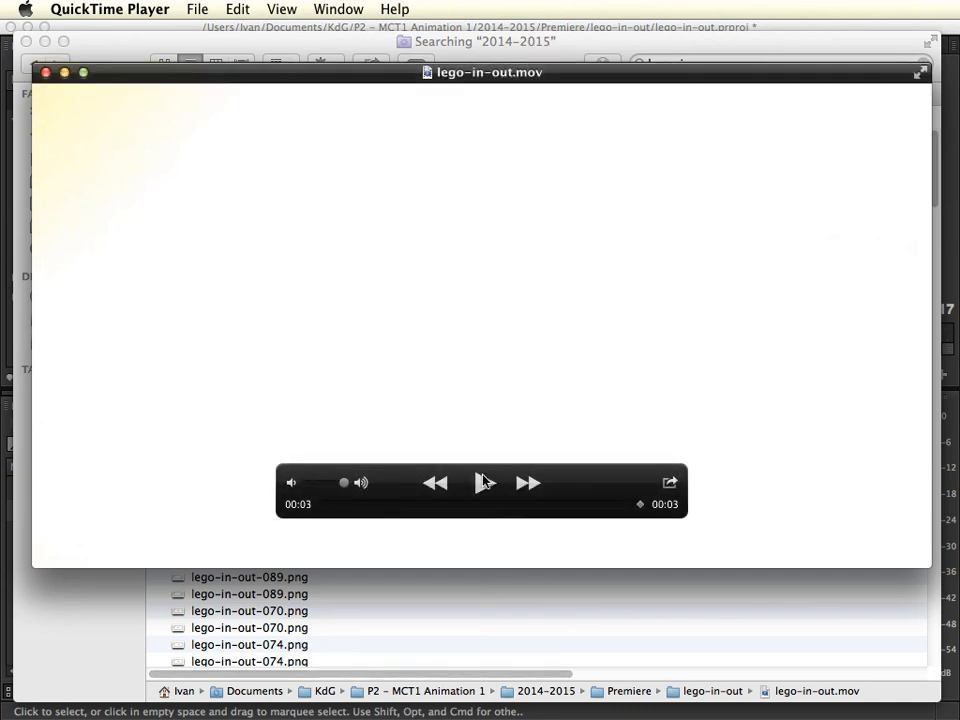
left_click(483, 483)
left_click(483, 483)
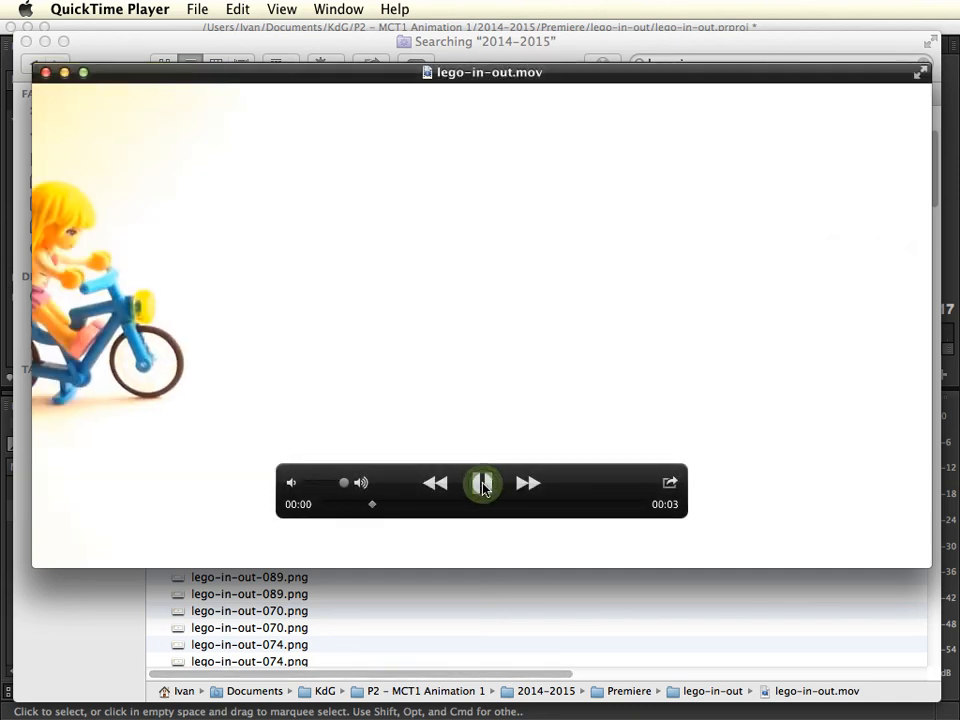